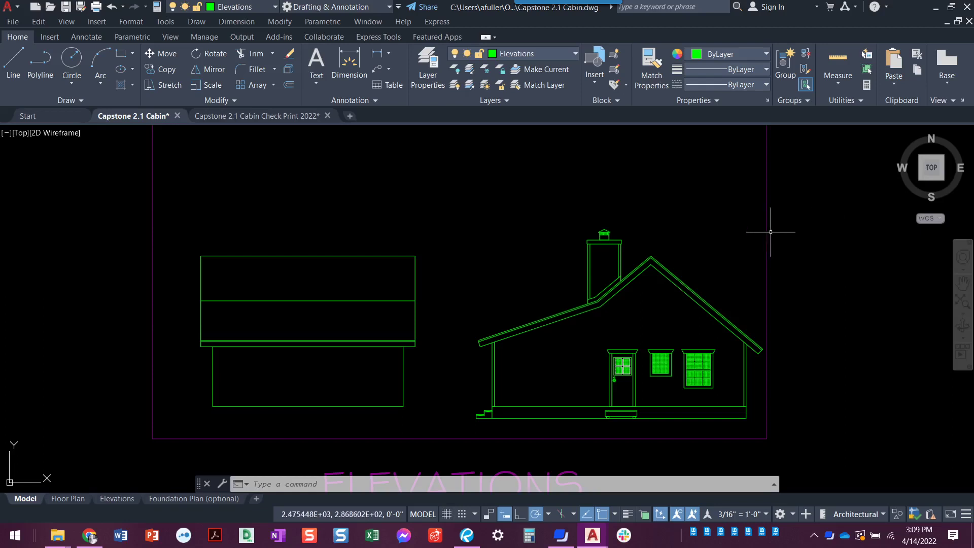
scroll(366, 208, "down", 2)
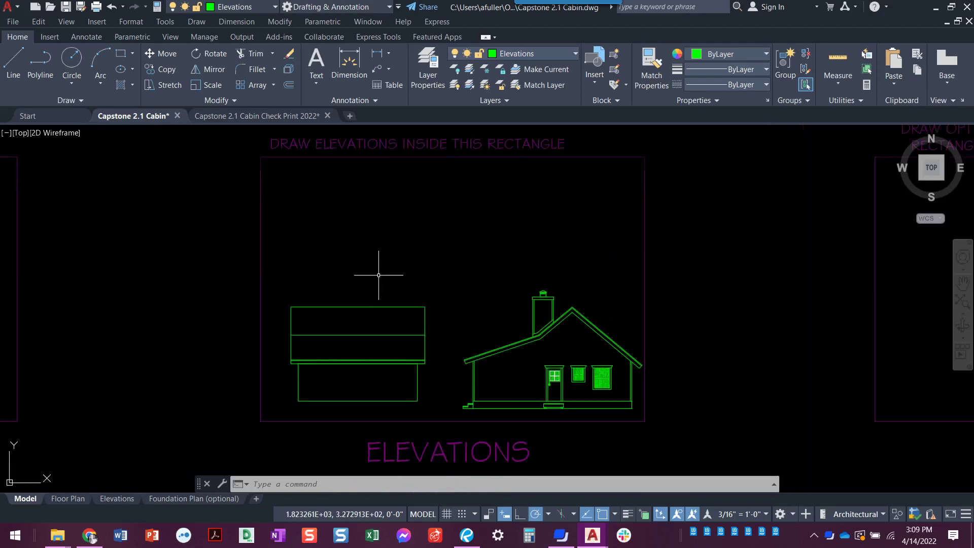
scroll(379, 272, "down", 2)
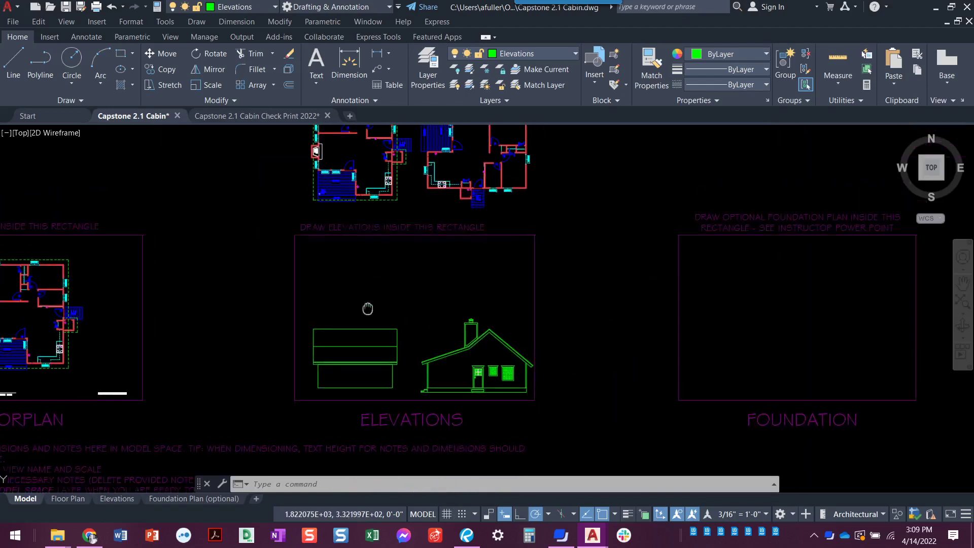
Turn the Construction layer on and erase the old vertical and horizontal construction lines
left_click(527, 54)
left_click(457, 83)
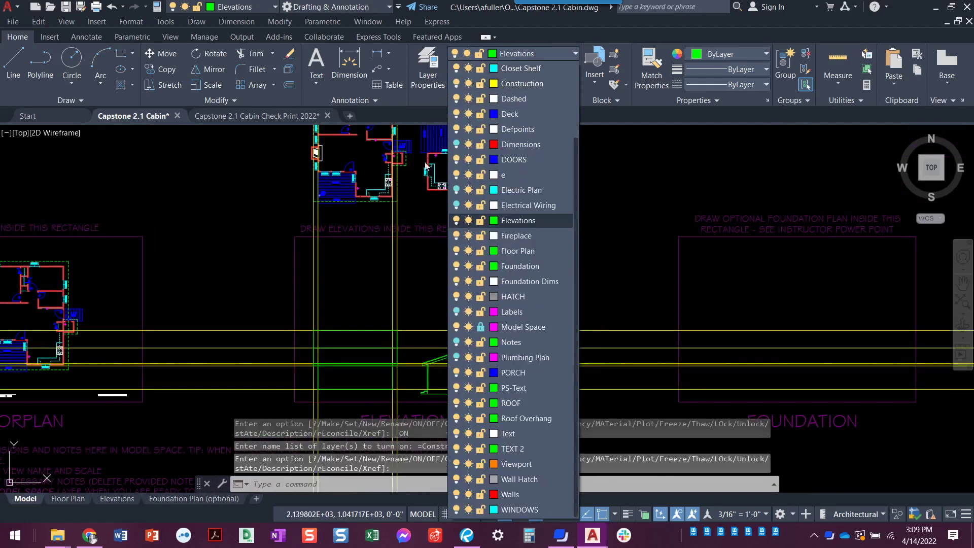
left_click(352, 252)
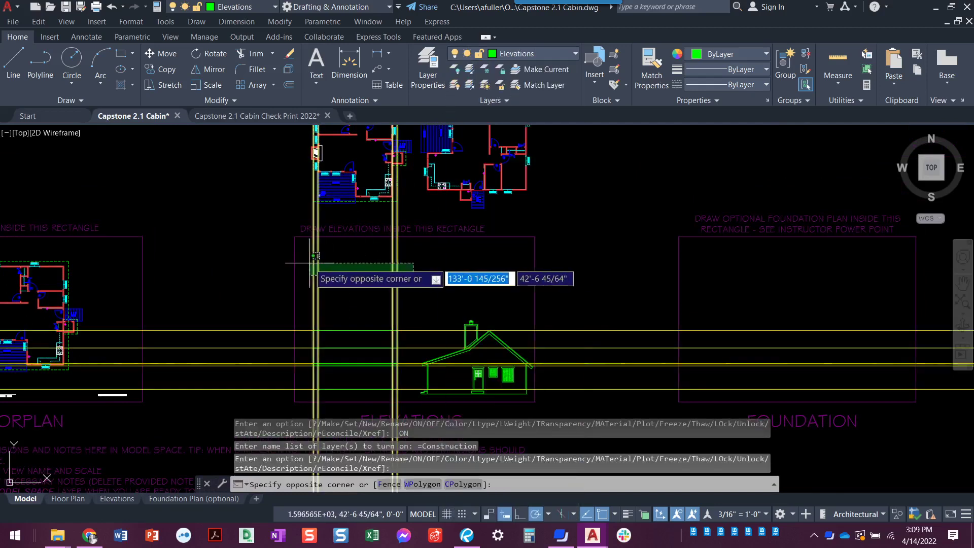
left_click(442, 280)
left_click(591, 283)
left_click(635, 380)
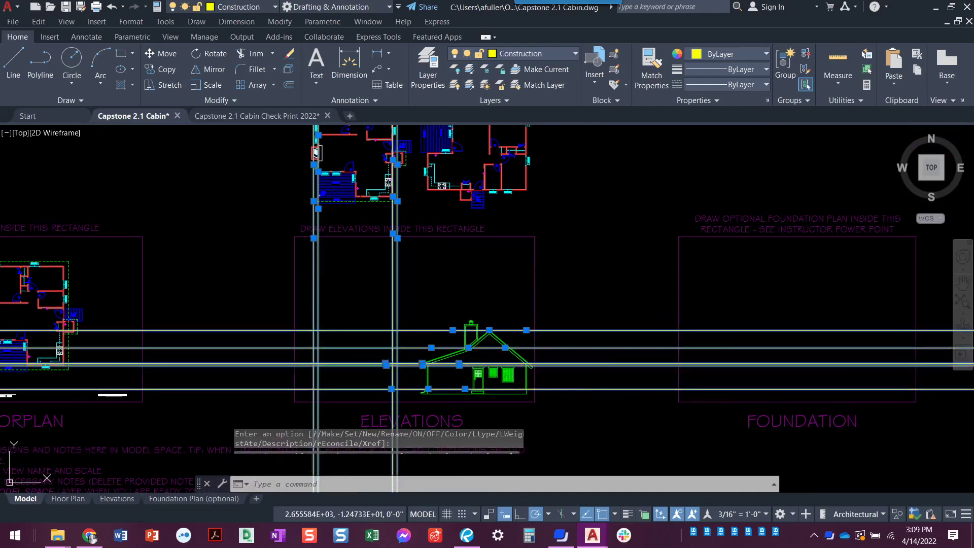
key("Delete")
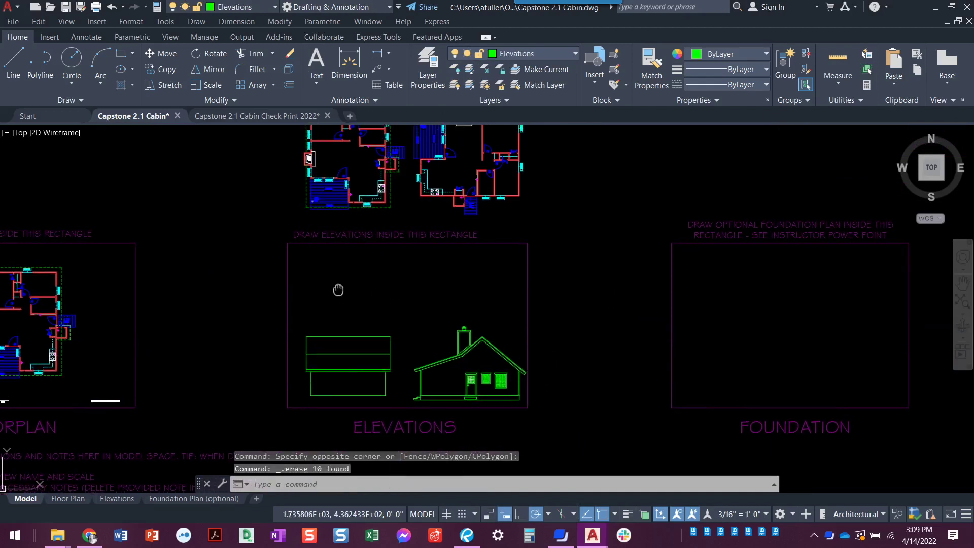
middle_click_drag(348, 281, 338, 302)
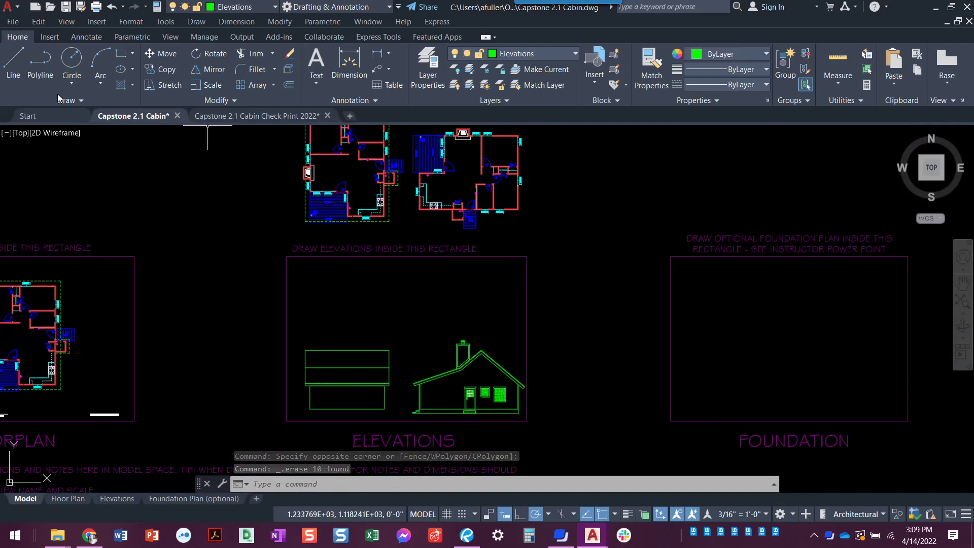
Make Construction current and place a vertical xline through the fireplace wall corner on the plan
left_click(542, 57)
left_click(529, 80)
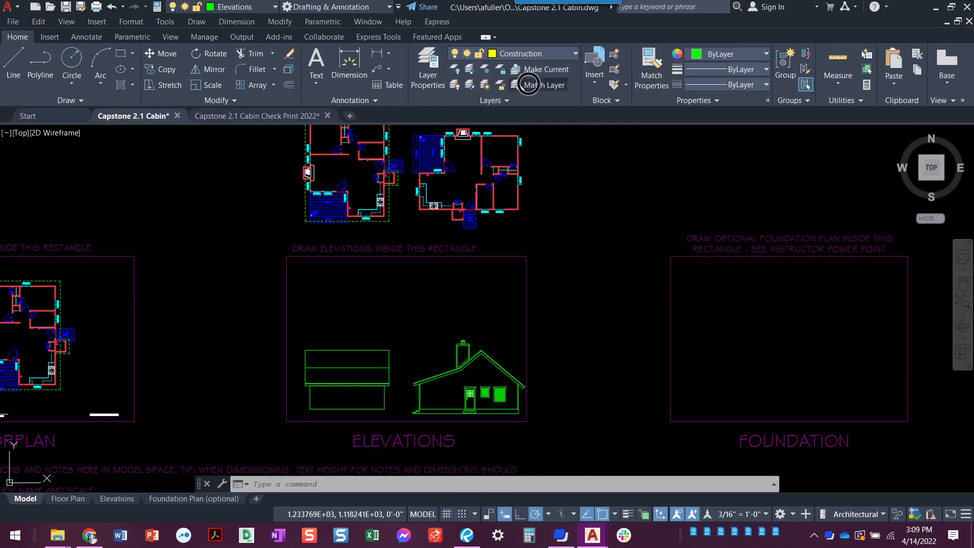
left_click(69, 100)
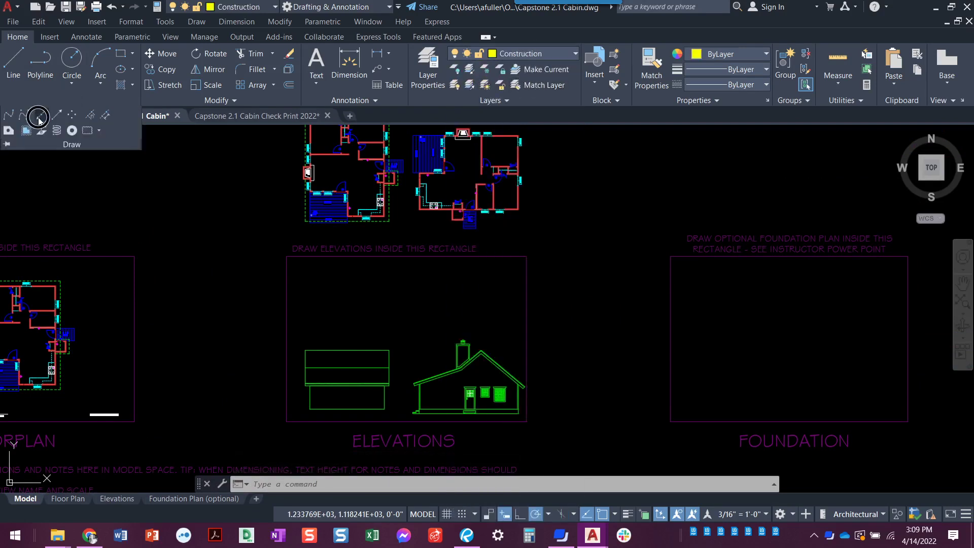
left_click(38, 116)
key("Return")
type("v")
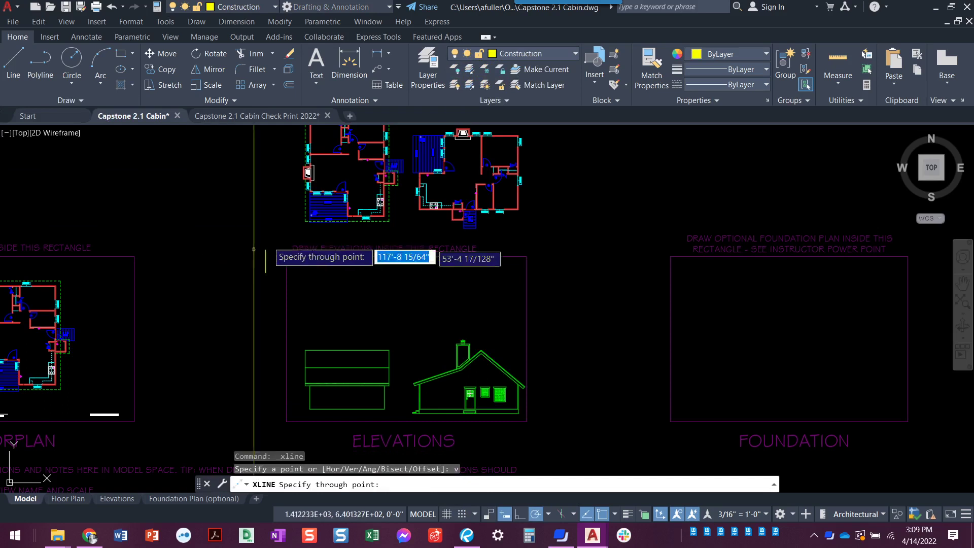
scroll(304, 251, "up", 4)
middle_click_drag(304, 229, 289, 320)
scroll(278, 319, "up", 5)
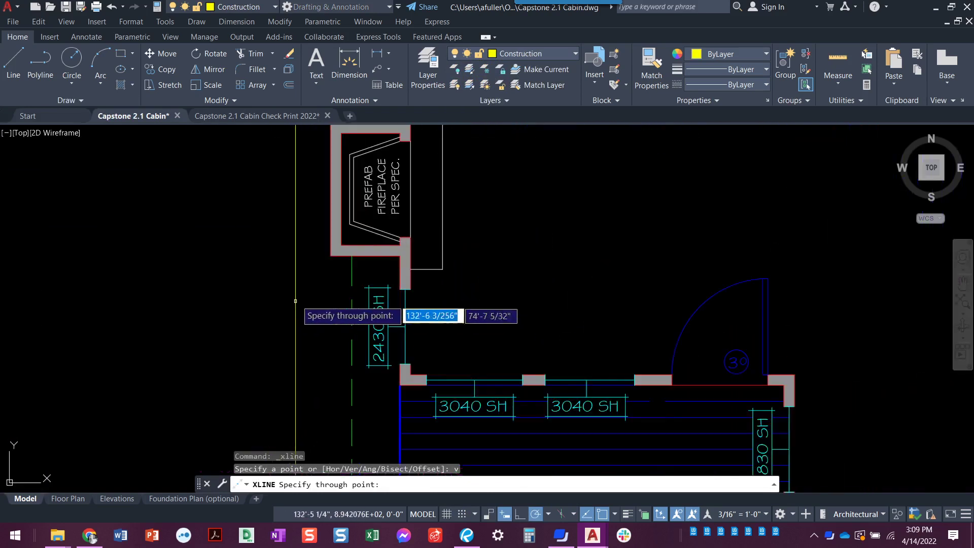
scroll(320, 266, "up", 2)
left_click(331, 255)
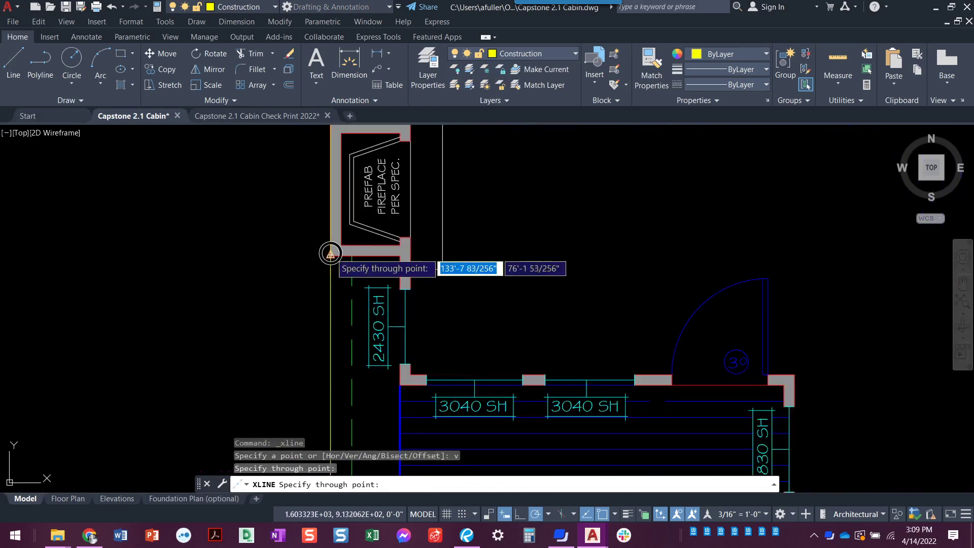
key("Escape")
scroll(319, 267, "down", 5)
mouse_move(319, 266)
middle_mouse_down()
mouse_move(304, 310)
mouse_move(296, 191)
mouse_move(287, 329)
middle_mouse_up()
scroll(305, 310, "down", 4)
scroll(411, 290, "up", 2)
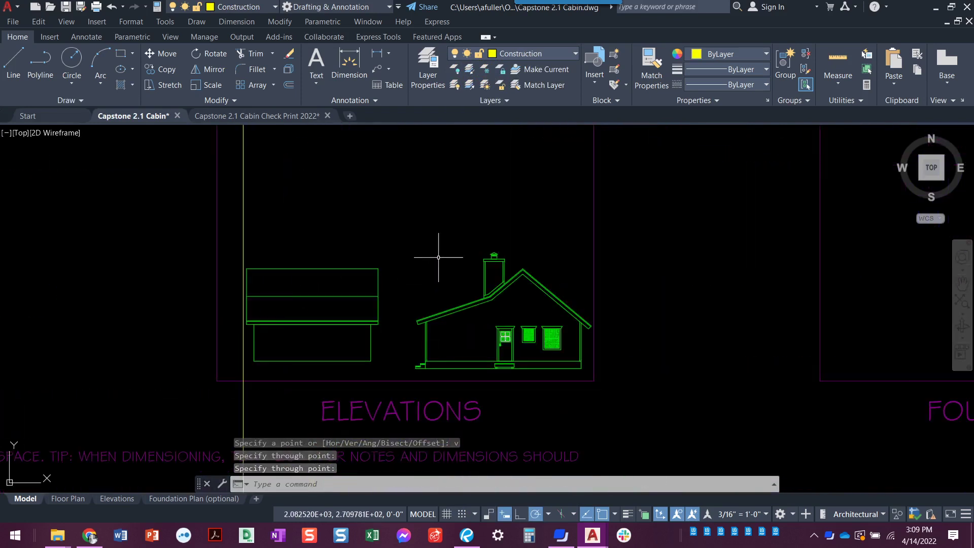
Place horizontal xlines at the chimney top, cap, chimney-roof junction, lower roof edge and wall corner
left_click(70, 99)
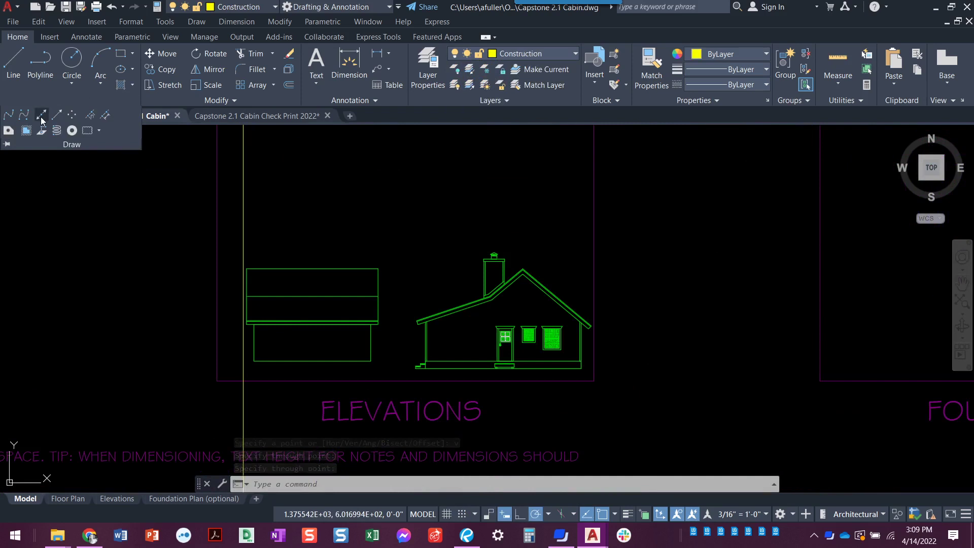
left_click(42, 115)
type("h")
key("Return")
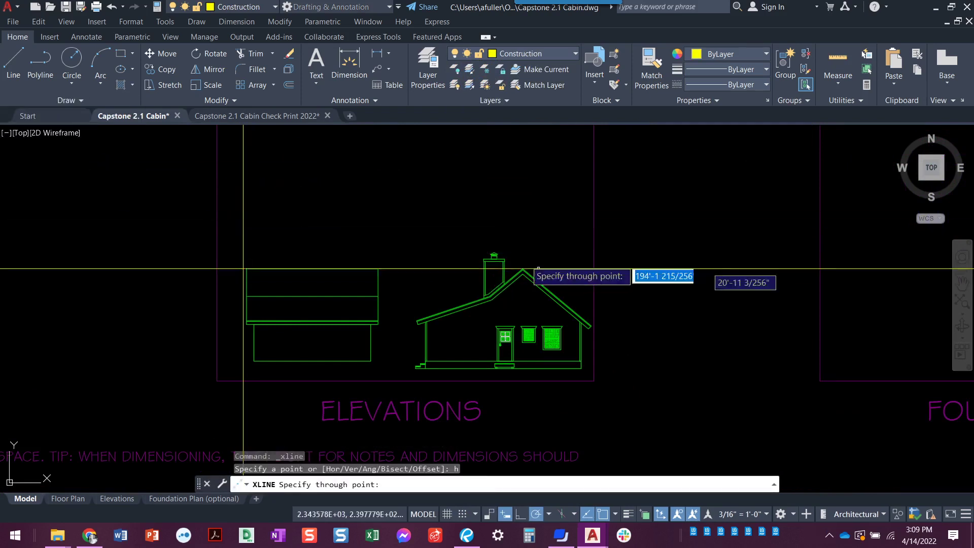
scroll(538, 268, "up", 3)
scroll(502, 282, "up", 3)
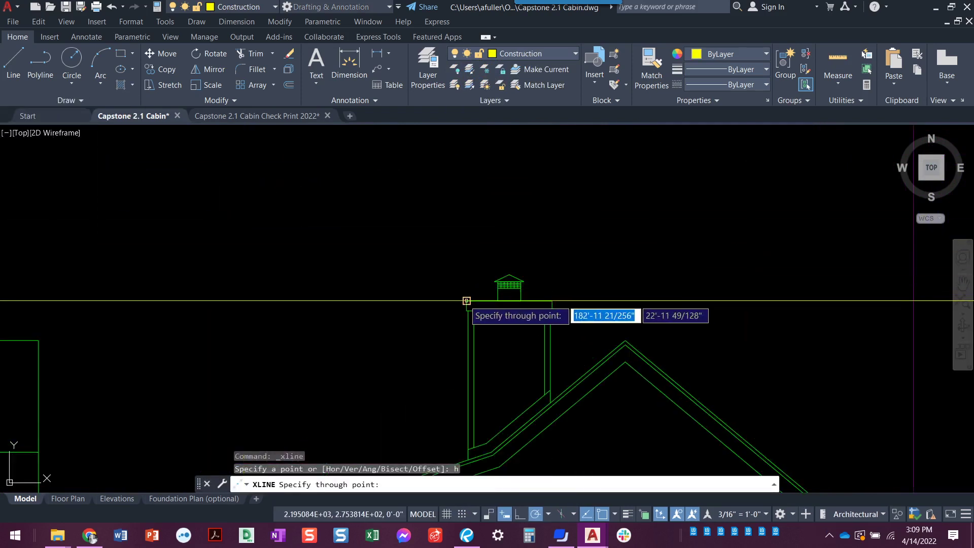
left_click(466, 300)
left_click(466, 312)
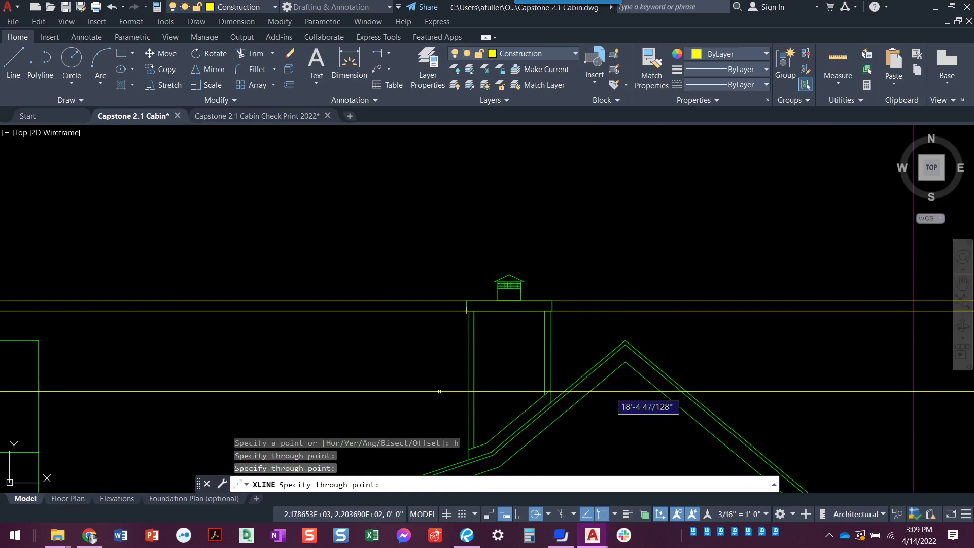
scroll(439, 393, "down", 4)
scroll(533, 304, "up", 5)
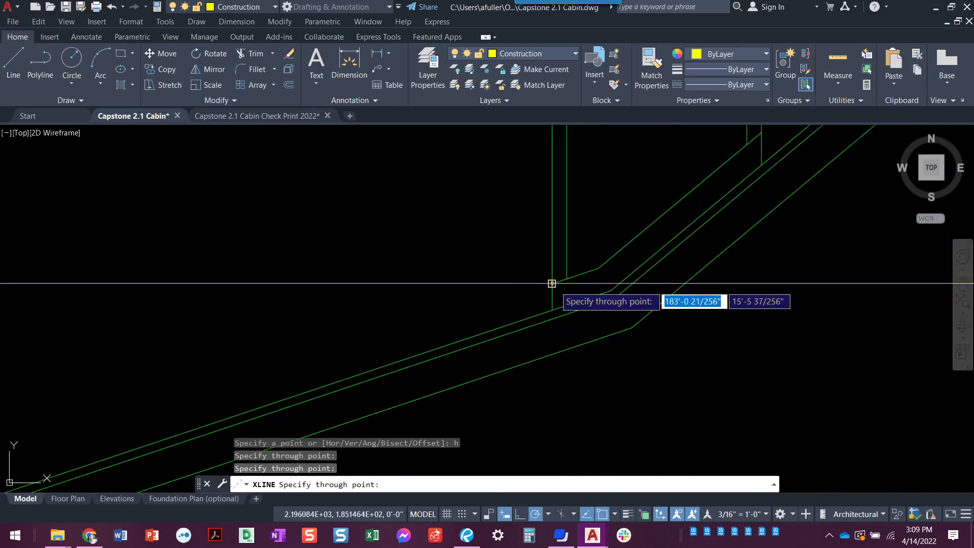
left_click(552, 285)
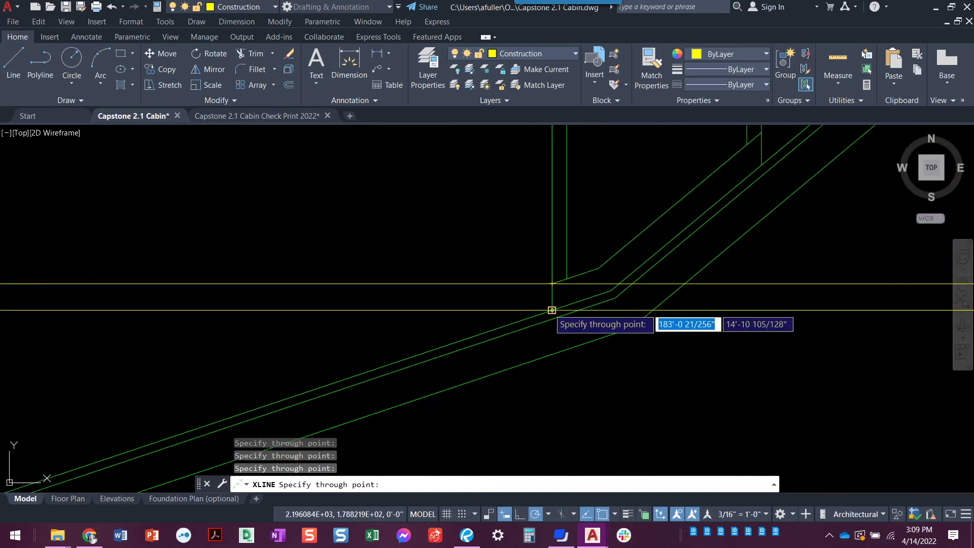
left_click(551, 310)
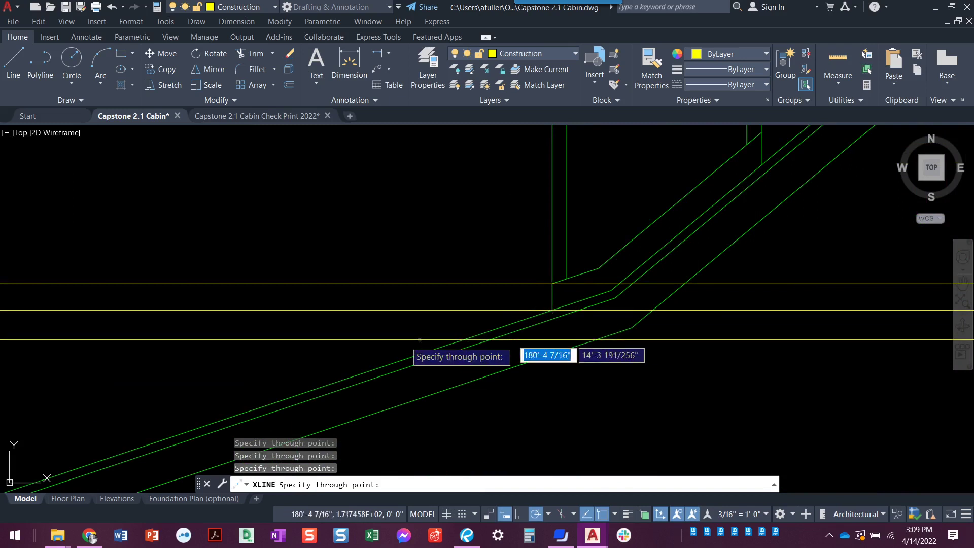
scroll(552, 309, "down", 5)
scroll(518, 226, "down", 2)
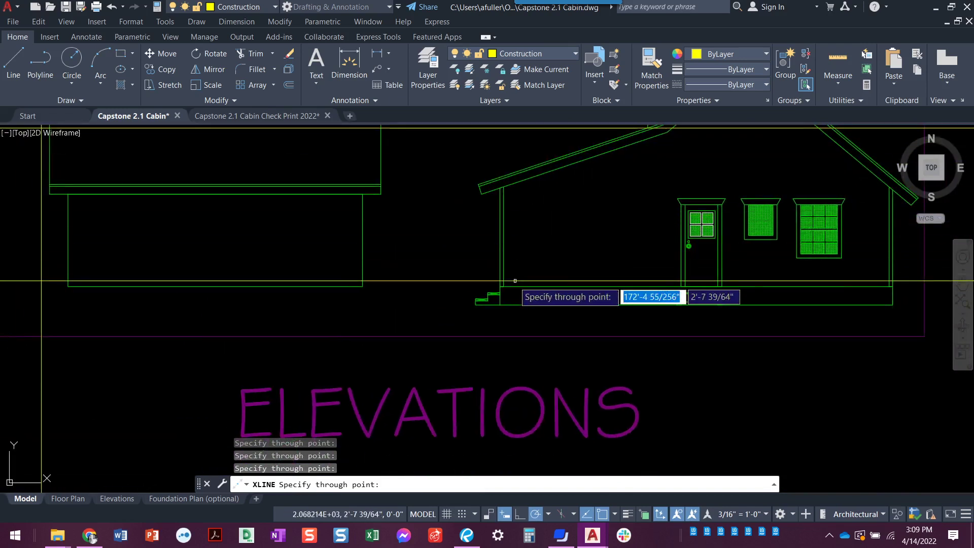
scroll(503, 285, "up", 6)
left_click(482, 281)
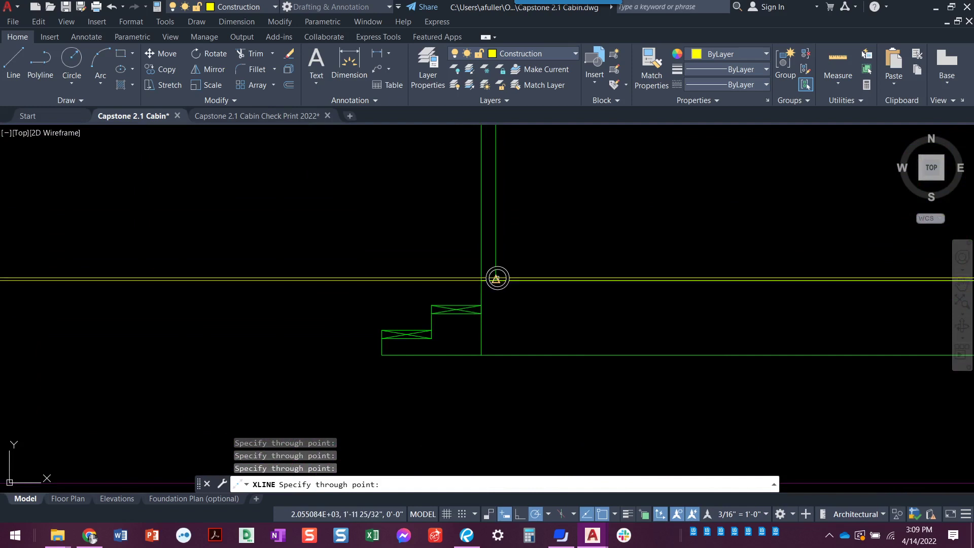
key("Escape")
scroll(481, 280, "down", 5)
mouse_move(487, 274)
middle_mouse_down()
mouse_move(360, 332)
mouse_move(422, 368)
middle_mouse_up()
scroll(423, 367, "up", 1)
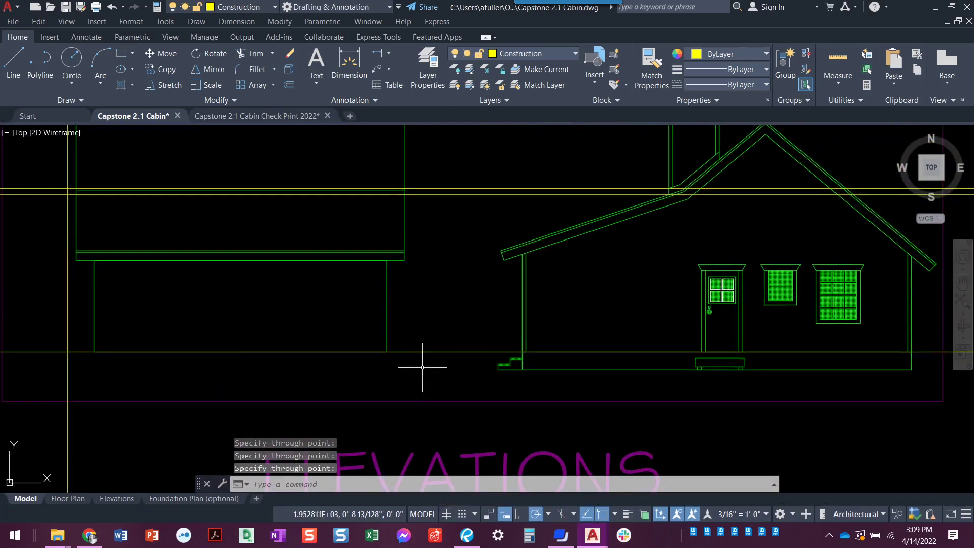
middle_click_drag(241, 326, 272, 348)
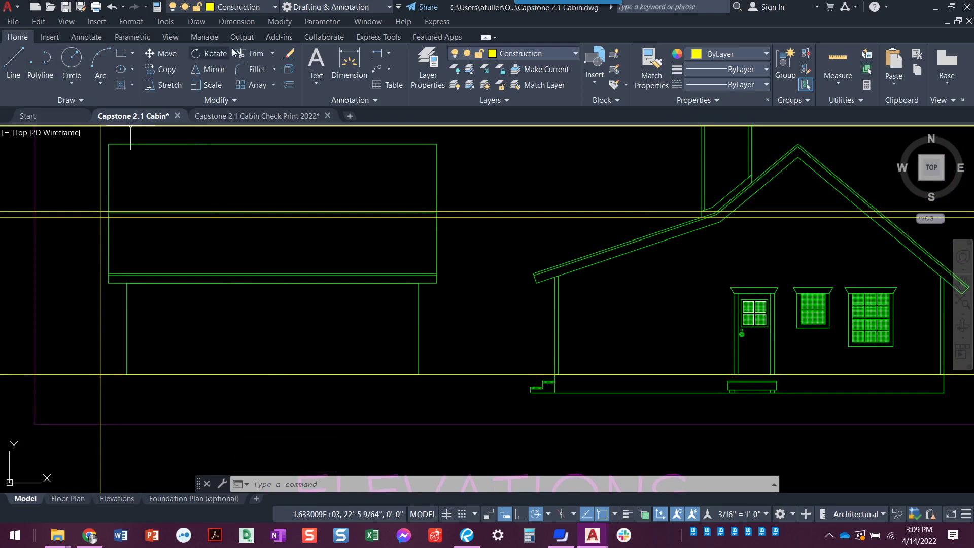
Frame the elevations rectangle and switch the current layer from Elevations to Construction
left_click(539, 53)
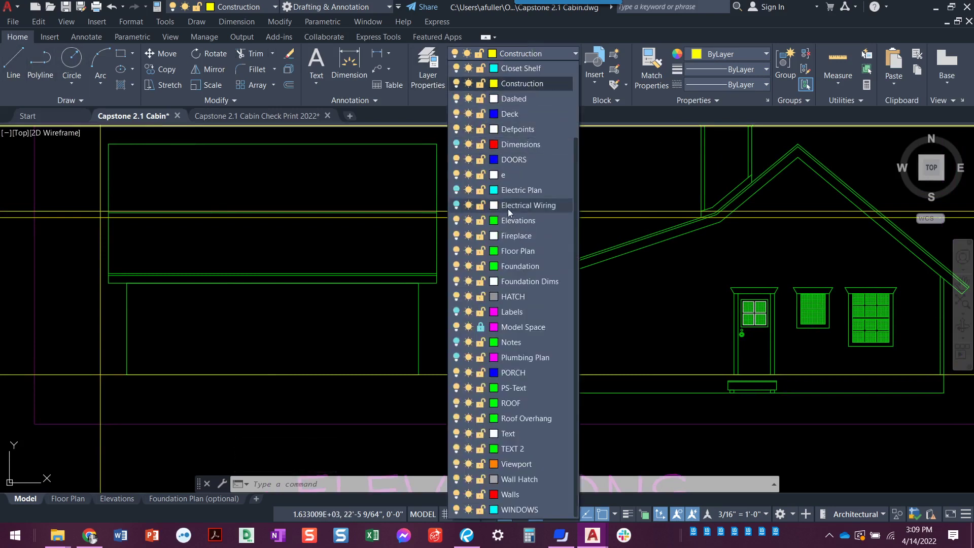
left_click(507, 221)
scroll(341, 319, "down", 3)
middle_click_drag(341, 290, 342, 319)
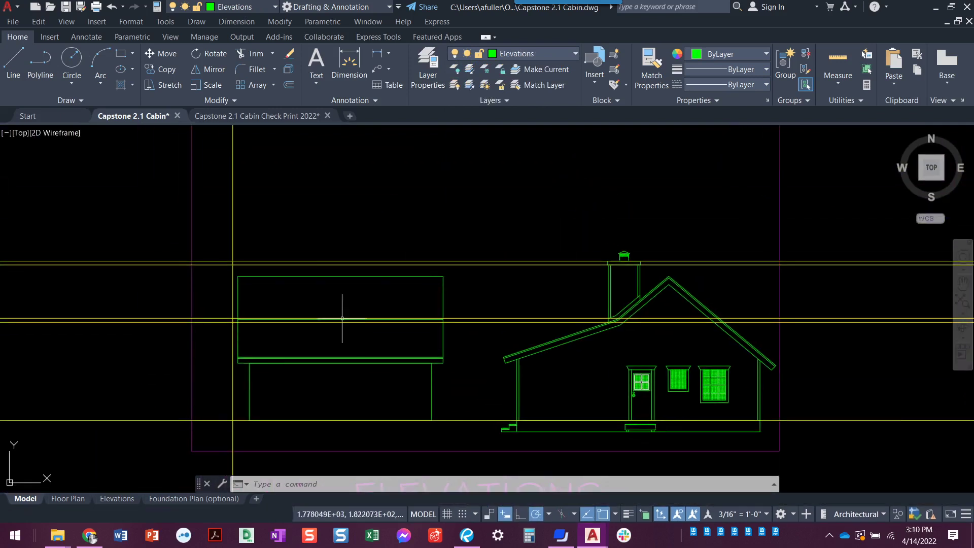
scroll(303, 270, "down", 2)
scroll(278, 297, "down", 2)
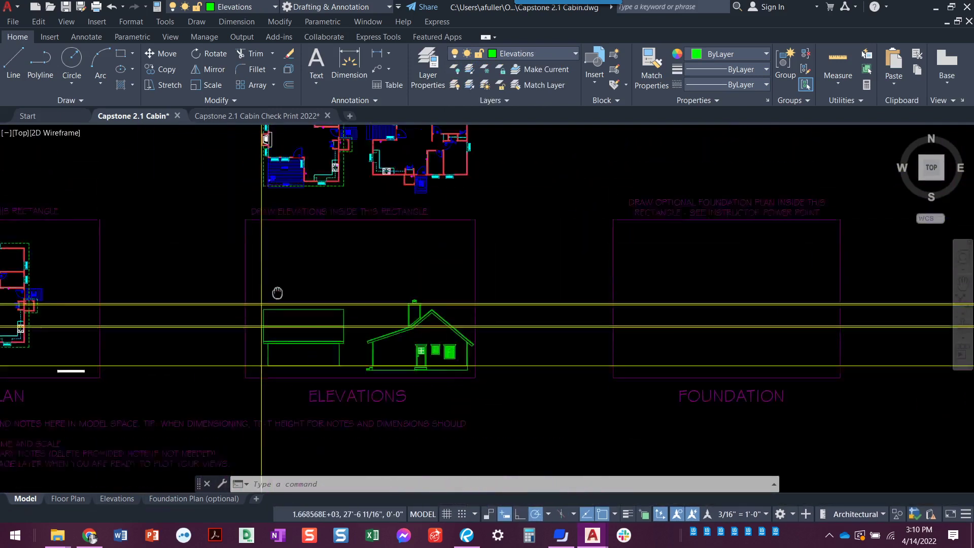
middle_click_drag(278, 295, 278, 326)
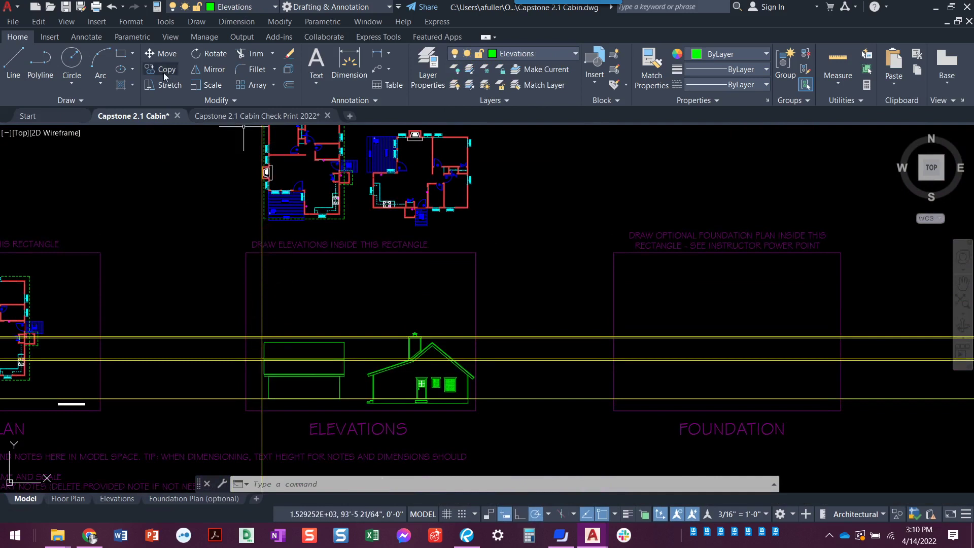
left_click(530, 54)
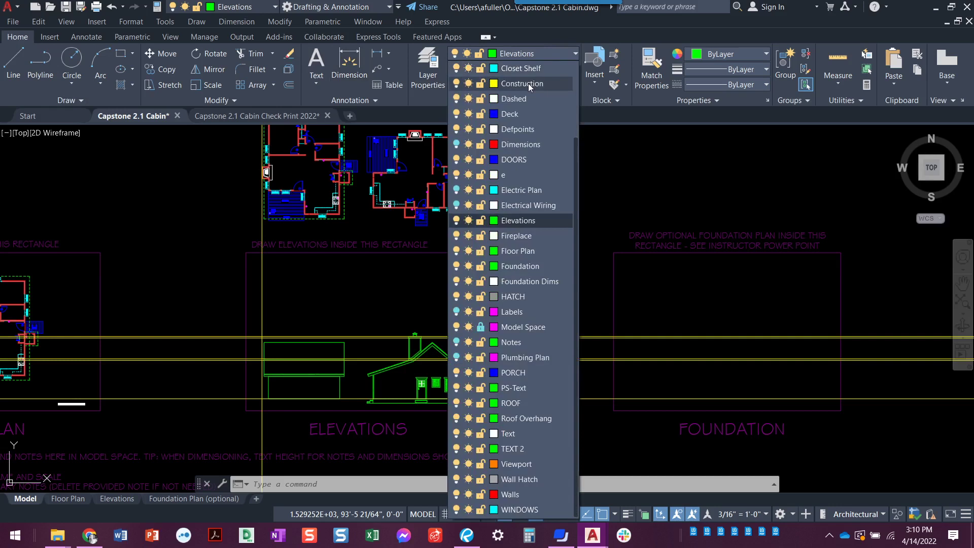
left_click(529, 84)
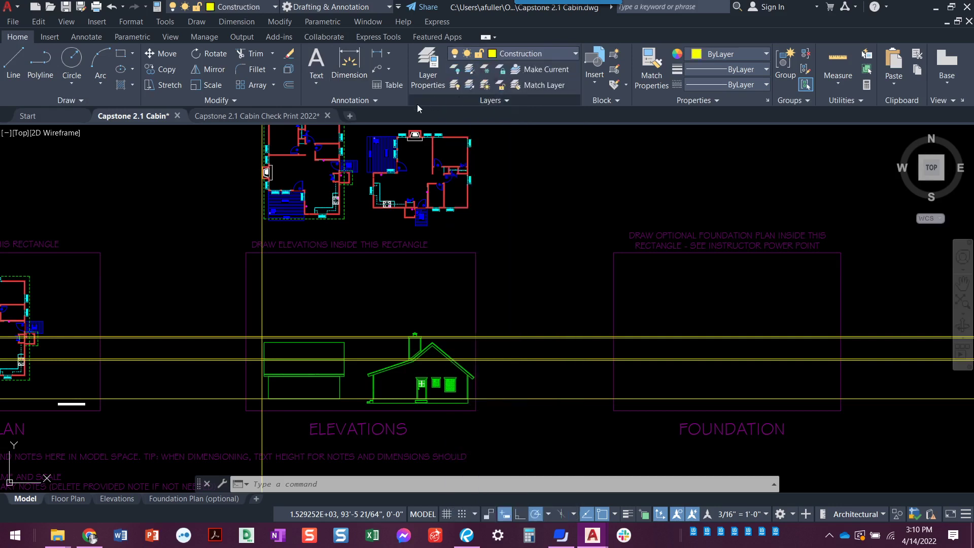
Cancel the stray Offset and make Elevations the current layer
key("ctrl+z")
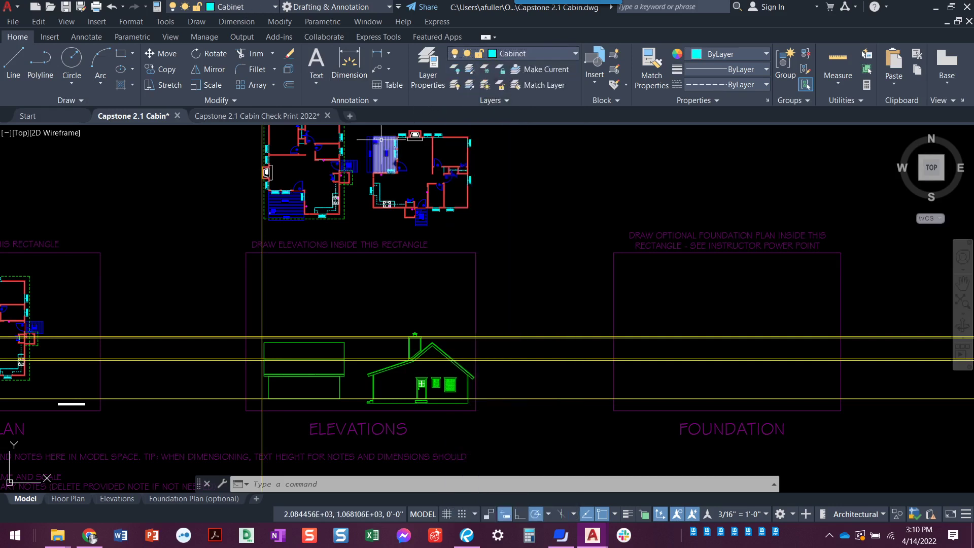
type("o")
key("space")
scroll(288, 296, "up", 5)
scroll(288, 296, "up", 3)
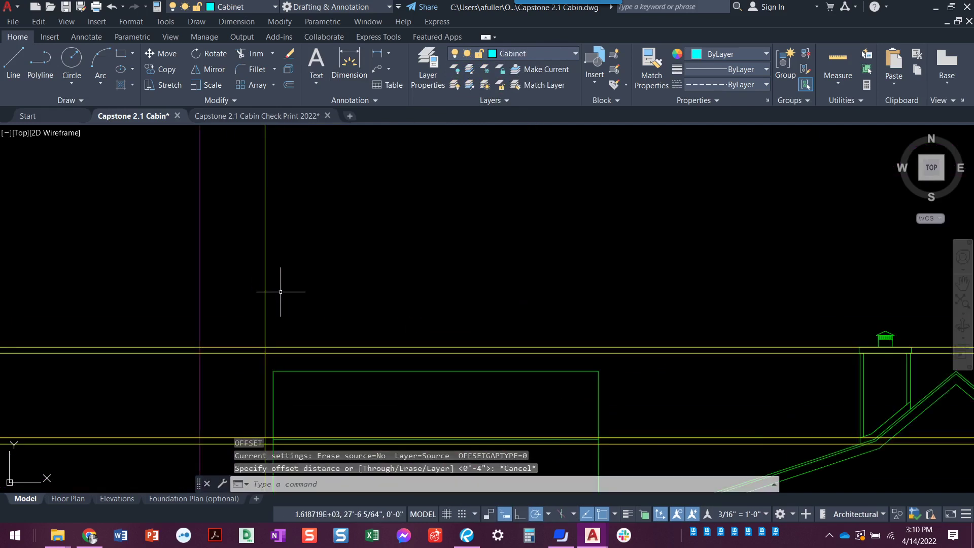
key("Escape")
key("Escape")
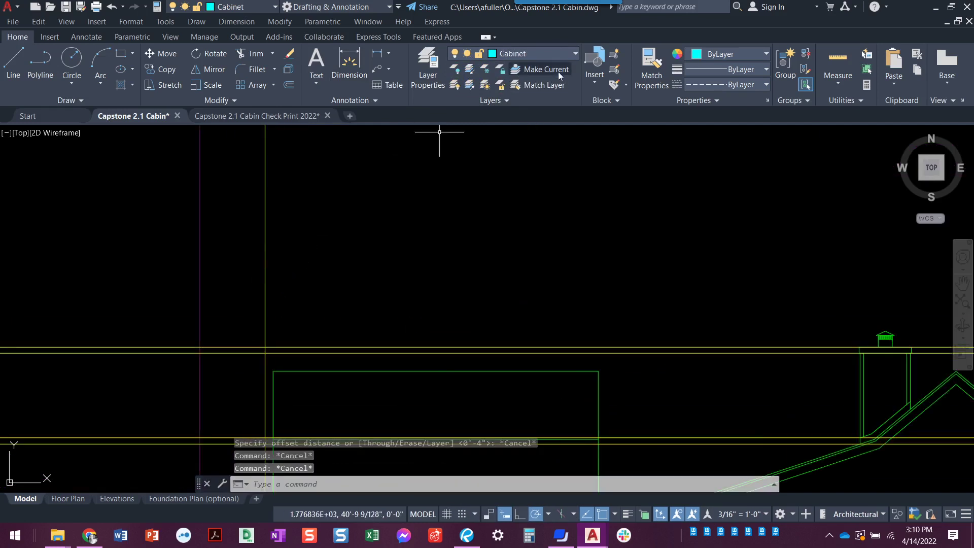
left_click(560, 55)
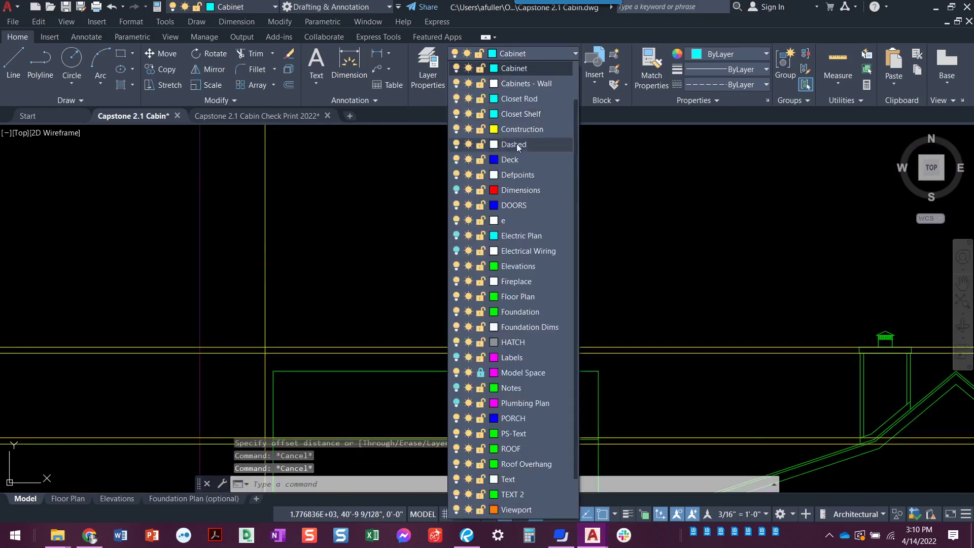
left_click(518, 265)
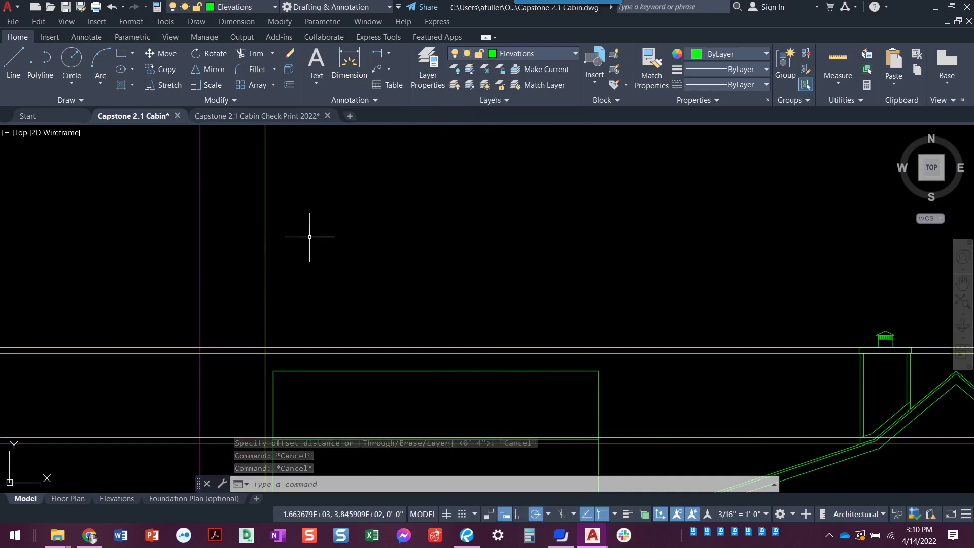
Copy the vertical fireplace-wall guide line about 2'-2" to the snapped intersection beside it
left_click(163, 69)
left_click(277, 213)
key("Return")
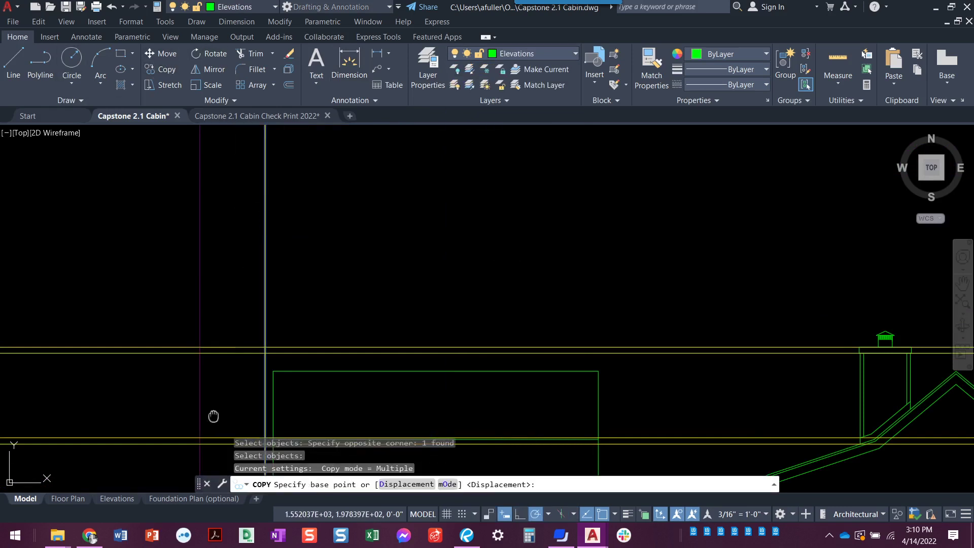
scroll(295, 357, "down", 3)
scroll(295, 356, "up", 3)
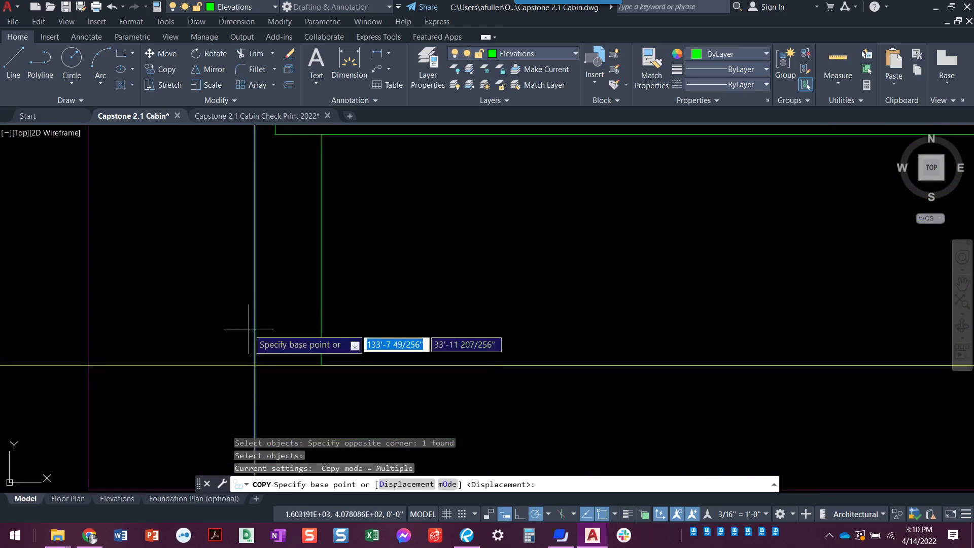
scroll(294, 356, "up", 3)
left_click(322, 365)
left_click(259, 366)
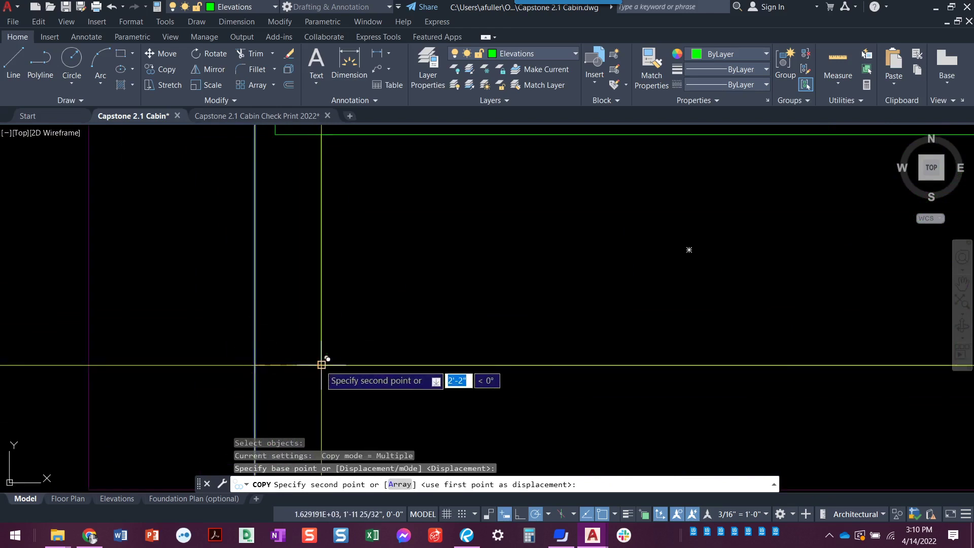
key("Return")
scroll(360, 288, "down", 5)
middle_click_drag(359, 289, 328, 320)
scroll(327, 319, "down", 3)
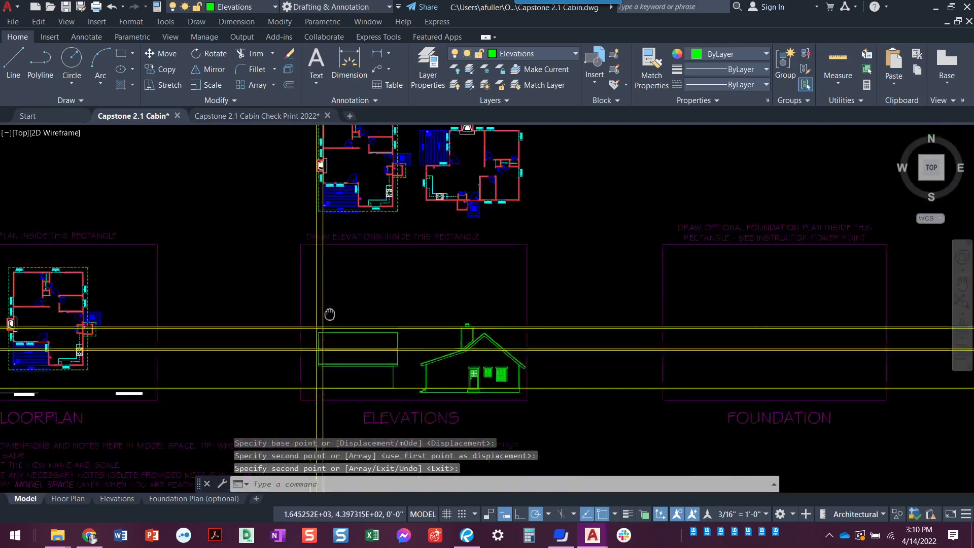
scroll(328, 304, "up", 3)
scroll(322, 194, "up", 4)
scroll(321, 195, "up", 2)
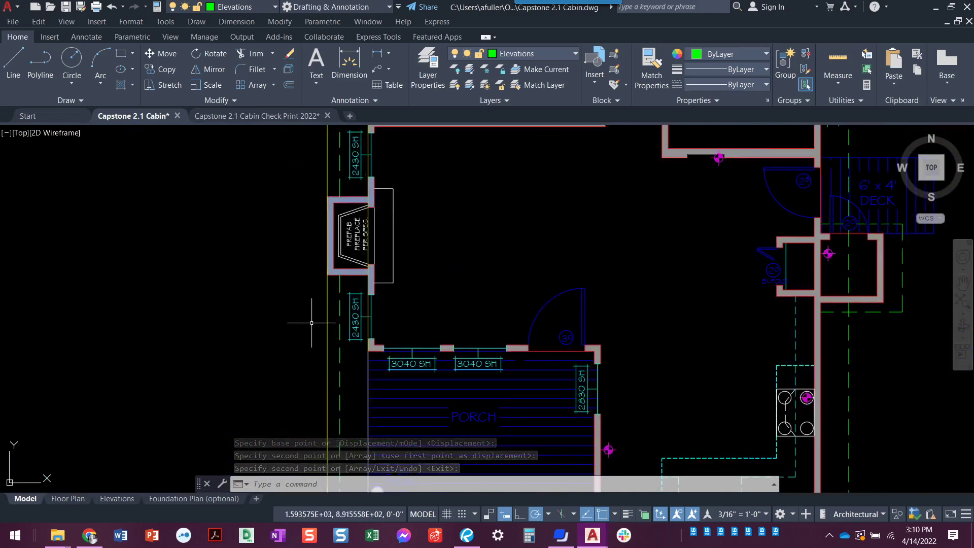
scroll(312, 324, "down", 4)
mouse_move(291, 339)
middle_mouse_down()
mouse_move(291, 229)
mouse_move(280, 313)
middle_mouse_up()
scroll(281, 313, "down", 3)
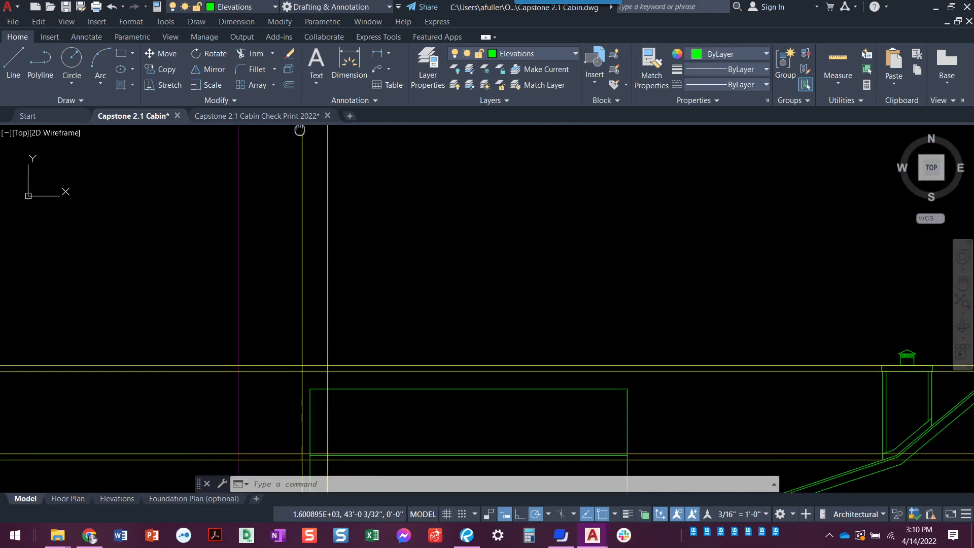
Attempt a rectangle between the guide-line intersections on the side elevation, then cancel it
mouse_move(297, 137)
middle_mouse_down()
mouse_move(305, 289)
mouse_move(233, 289)
middle_mouse_up()
scroll(306, 287, "up", 4)
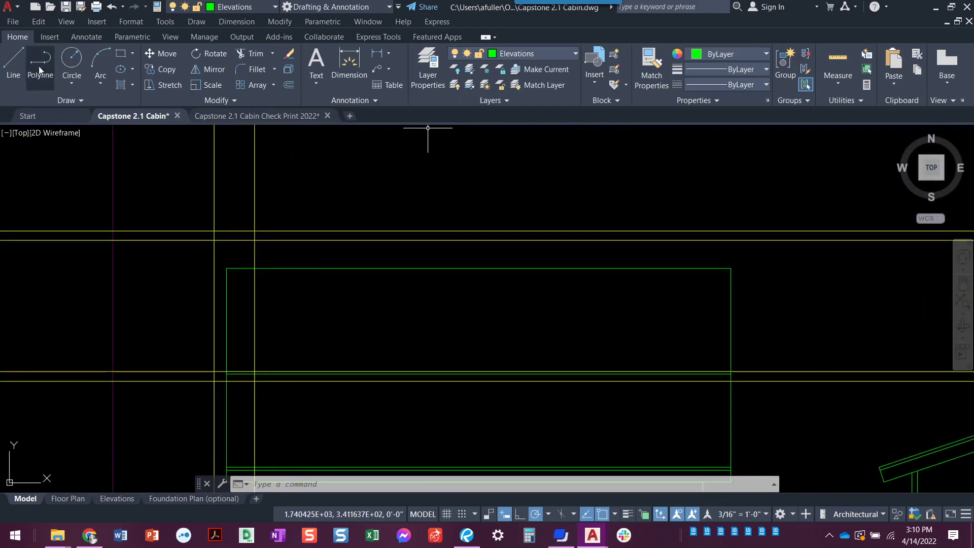
left_click(119, 54)
scroll(216, 238, "up", 2)
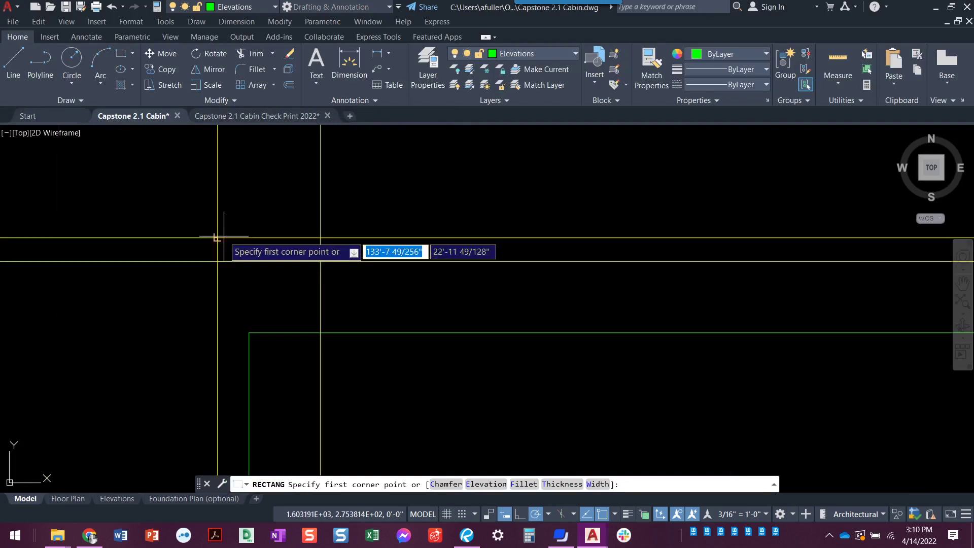
left_click(216, 239)
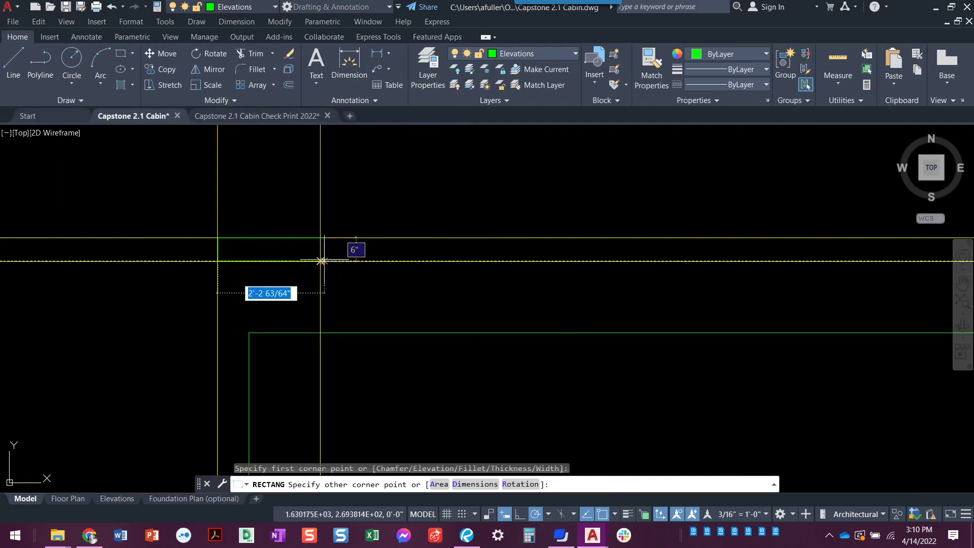
left_click(320, 262)
key("Escape")
key("Escape")
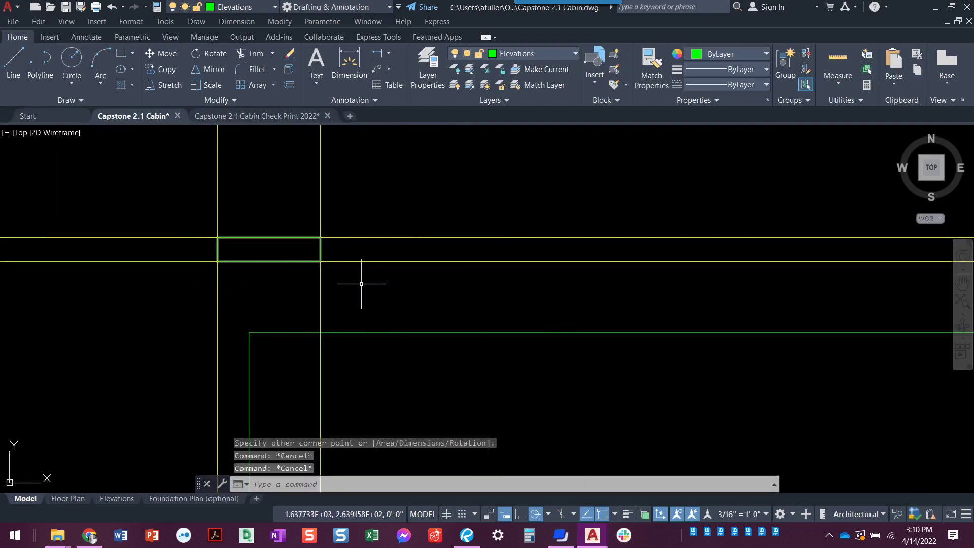
middle_click_drag(343, 262, 334, 221)
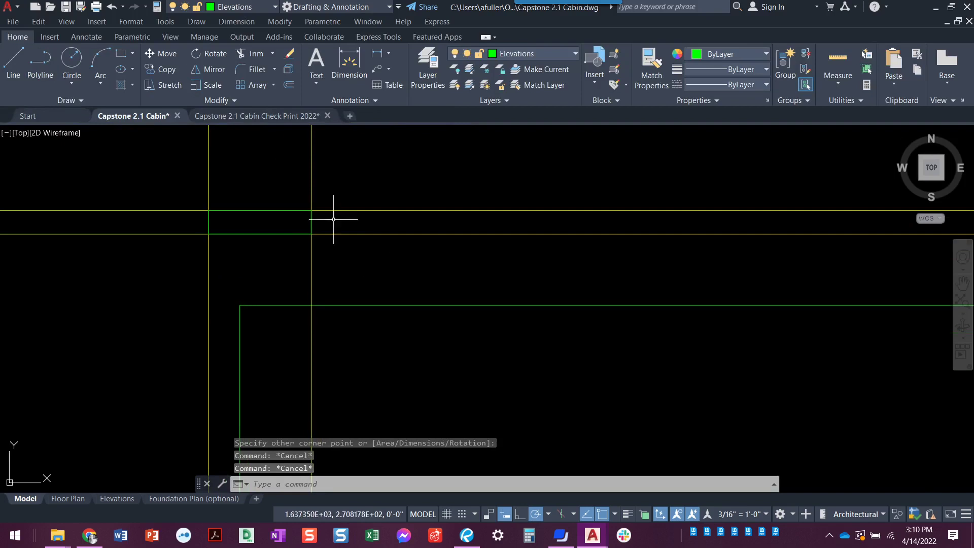
Draw a line from the guide line down to the next endpoint along the construction lines
left_click(119, 54)
left_click(9, 61)
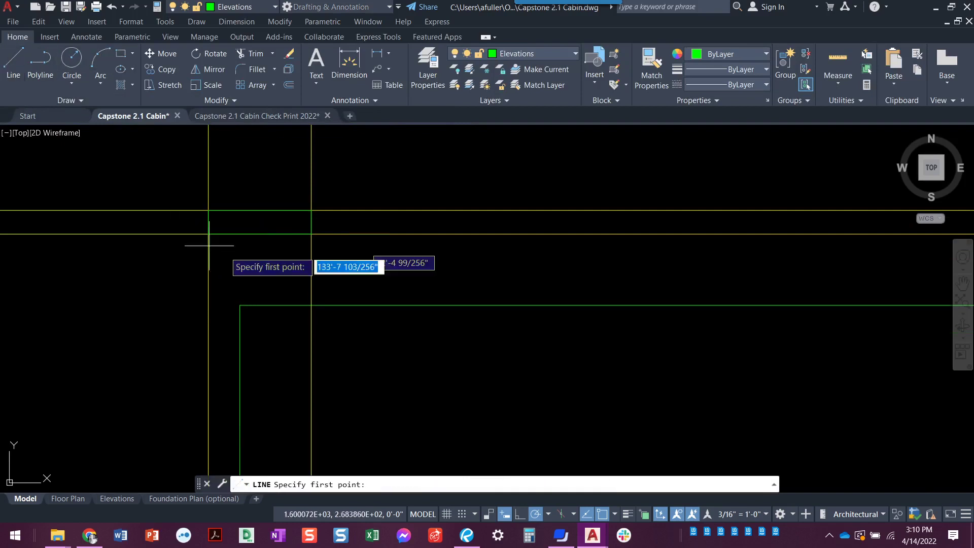
left_click(310, 235)
scroll(312, 335, "down", 2)
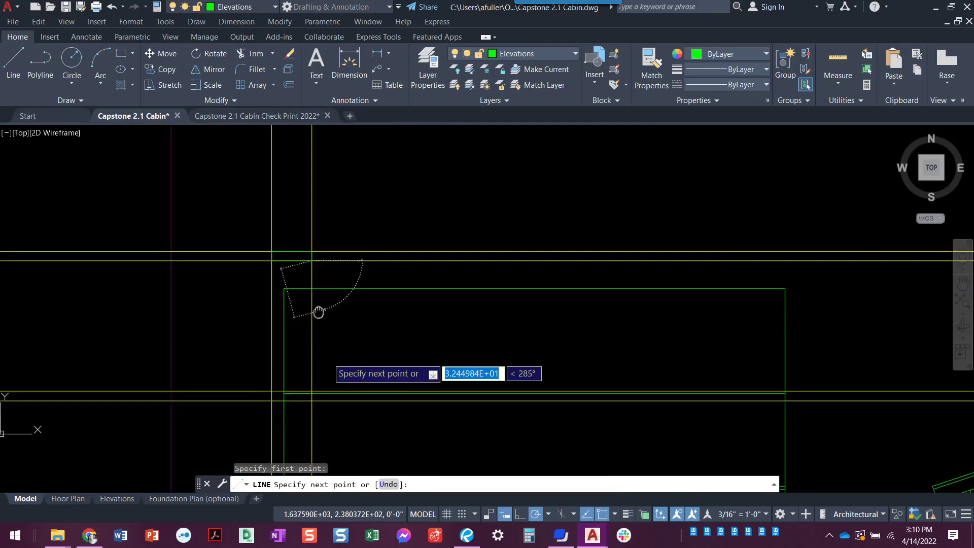
scroll(312, 320, "up", 3)
scroll(312, 320, "up", 2)
middle_click_drag(305, 320, 292, 273)
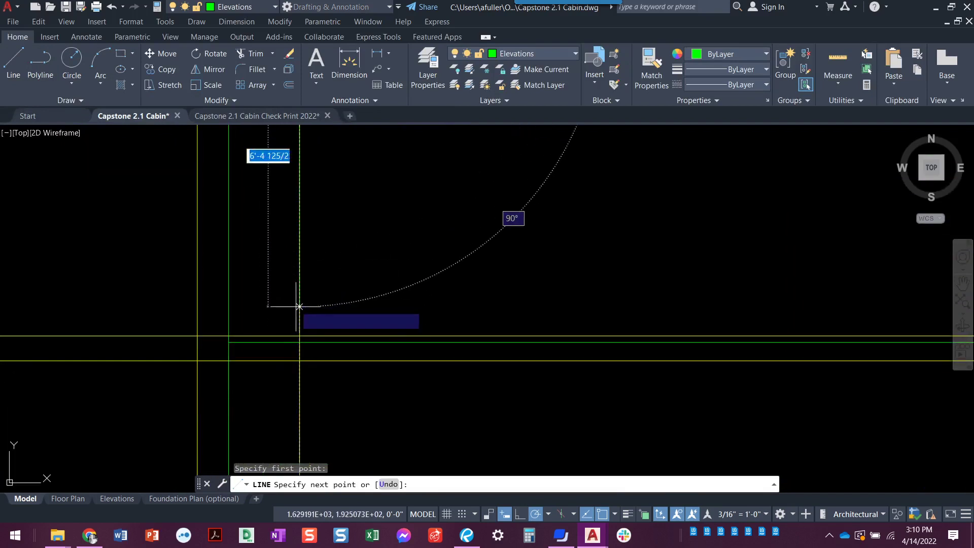
left_click(299, 335)
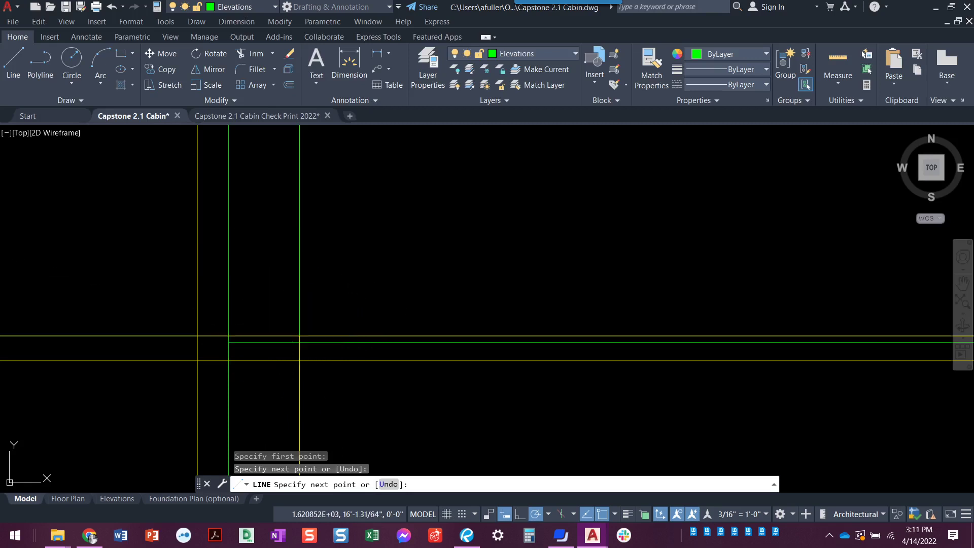
key("Escape")
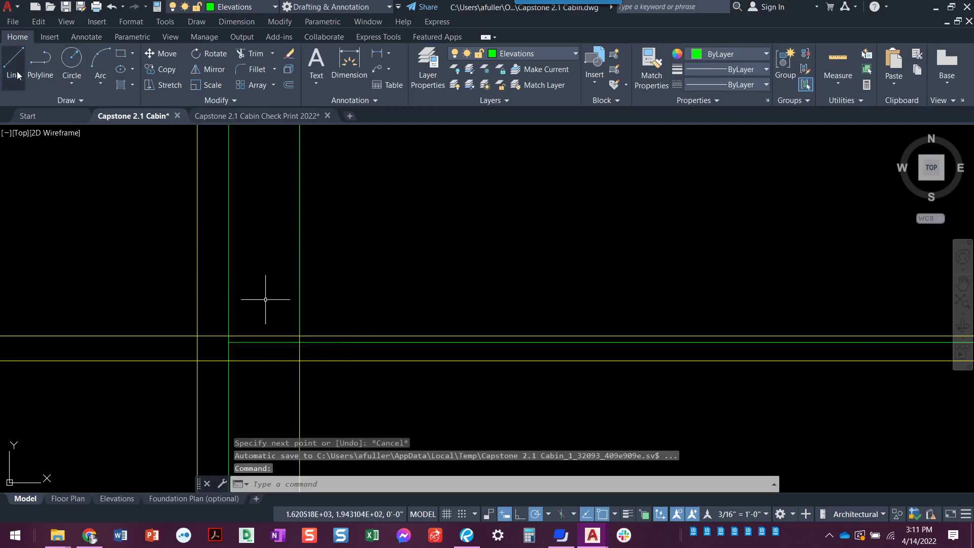
Draw another line from the guide intersection along the construction lines for the chimney projection
key("Return")
scroll(175, 342, "down", 3)
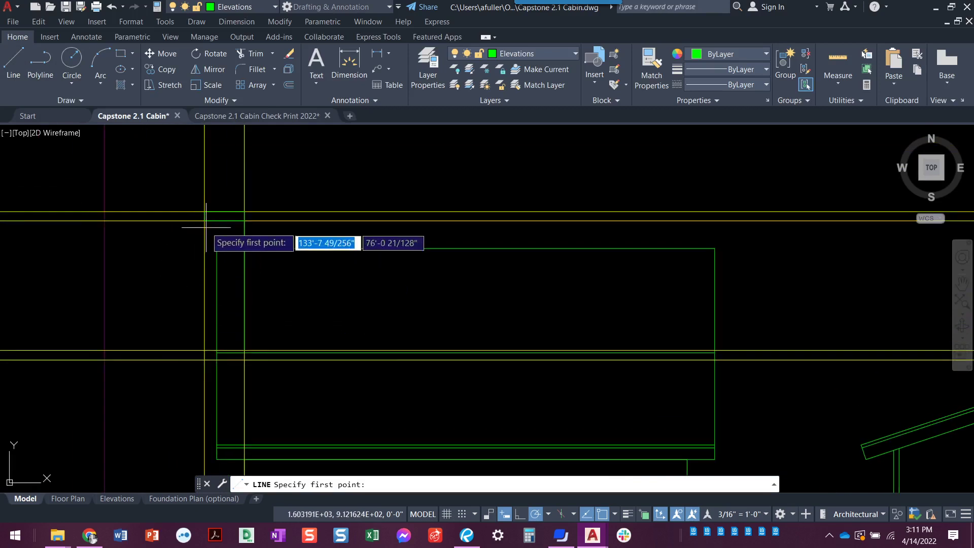
left_click(205, 220)
scroll(206, 221, "down", 3)
scroll(207, 304, "up", 4)
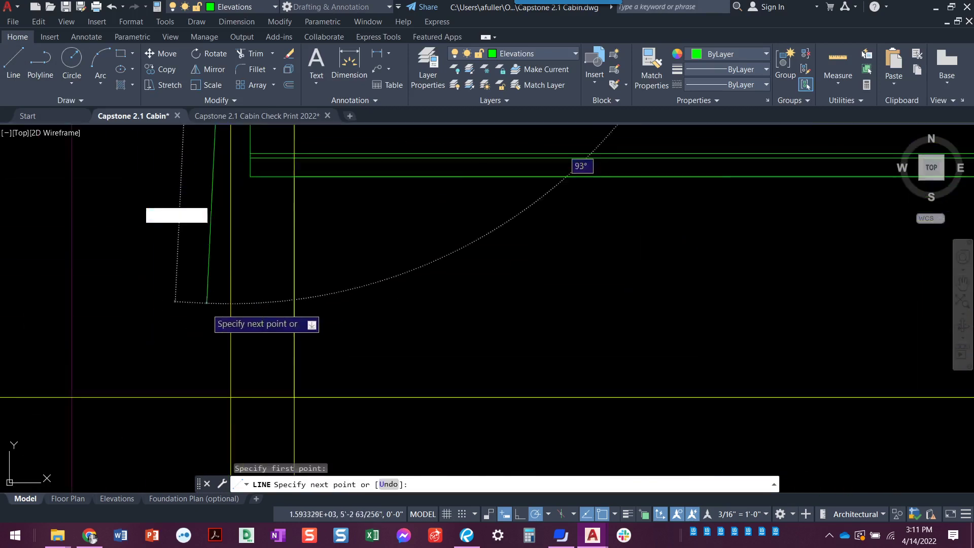
scroll(208, 303, "up", 3)
scroll(244, 427, "up", 3)
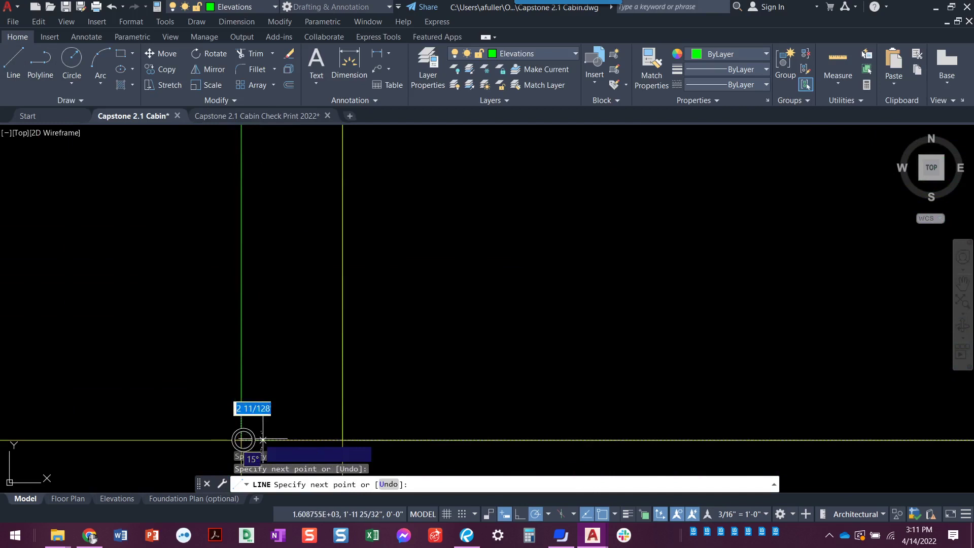
left_click(244, 439)
left_click(343, 439)
key("Escape")
scroll(303, 343, "down", 4)
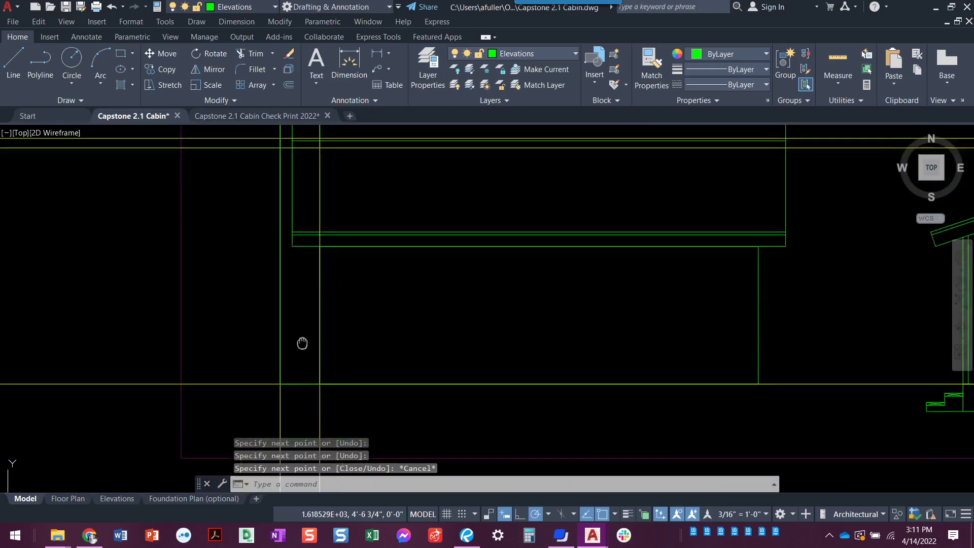
middle_click_drag(302, 344, 300, 430)
scroll(305, 266, "up", 3)
middle_click_drag(305, 269, 259, 321)
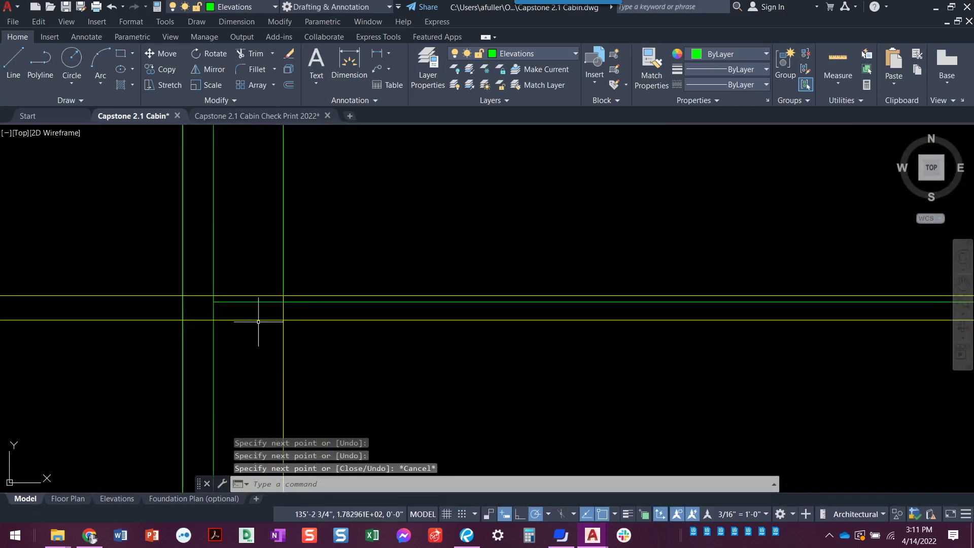
left_click(110, 277)
key("Escape")
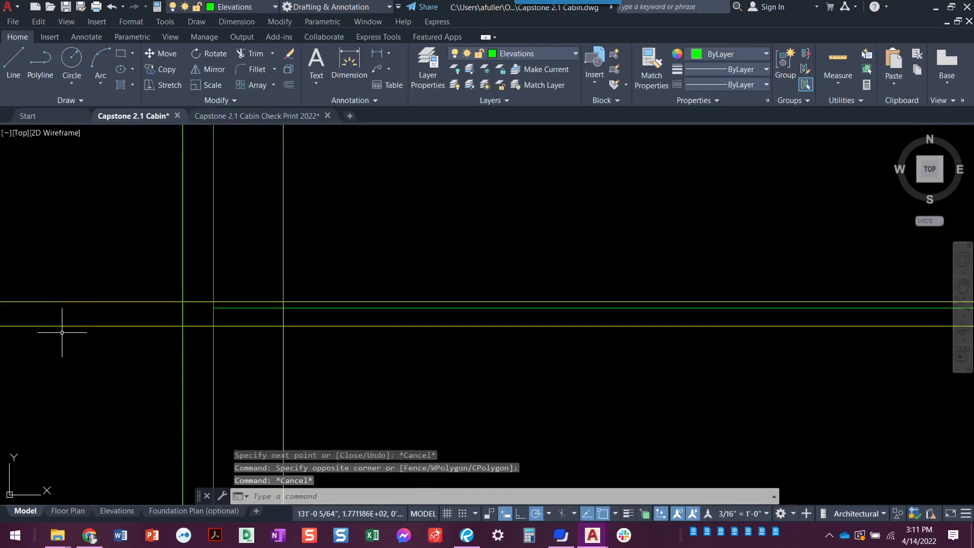
Draw the chimney rectangle between the guide-line intersections beside the side elevation
key("Escape")
key("Escape")
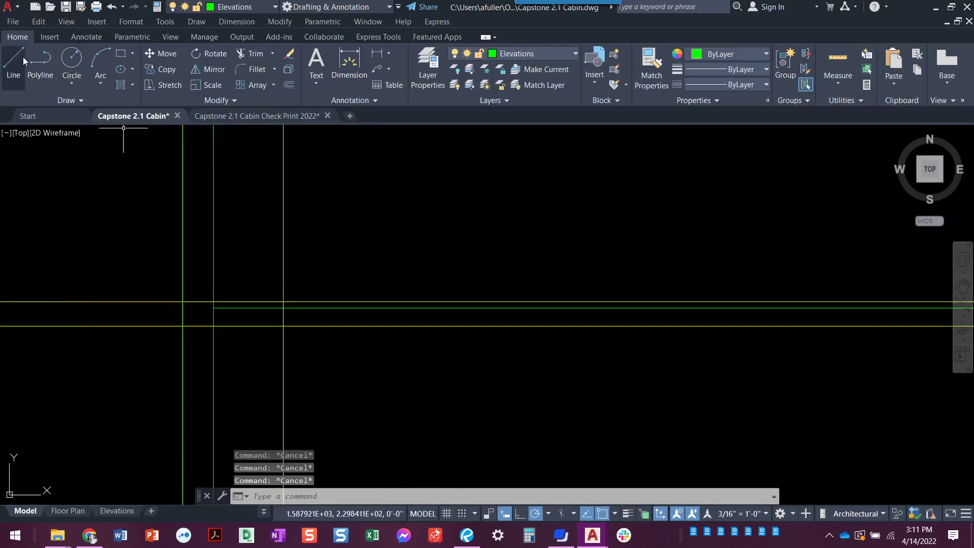
left_click(120, 54)
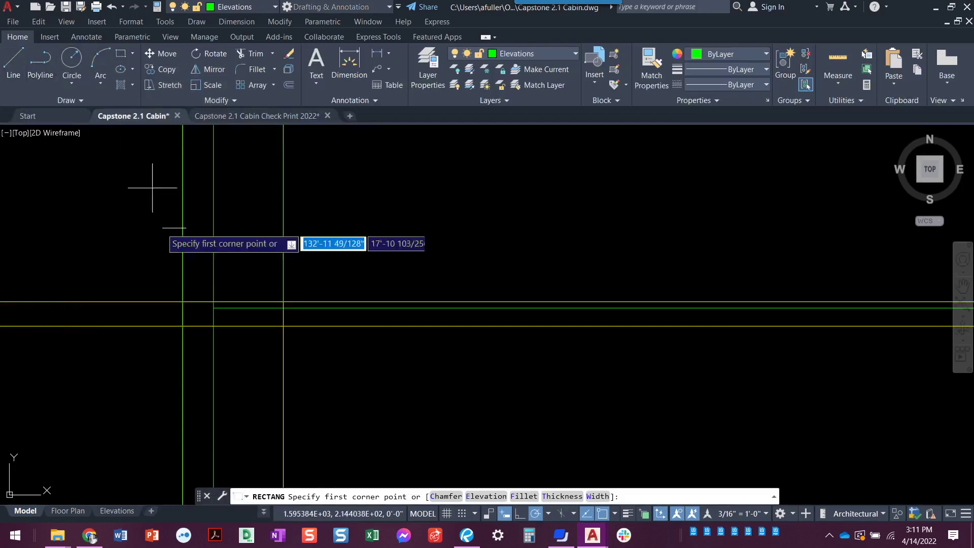
left_click(284, 304)
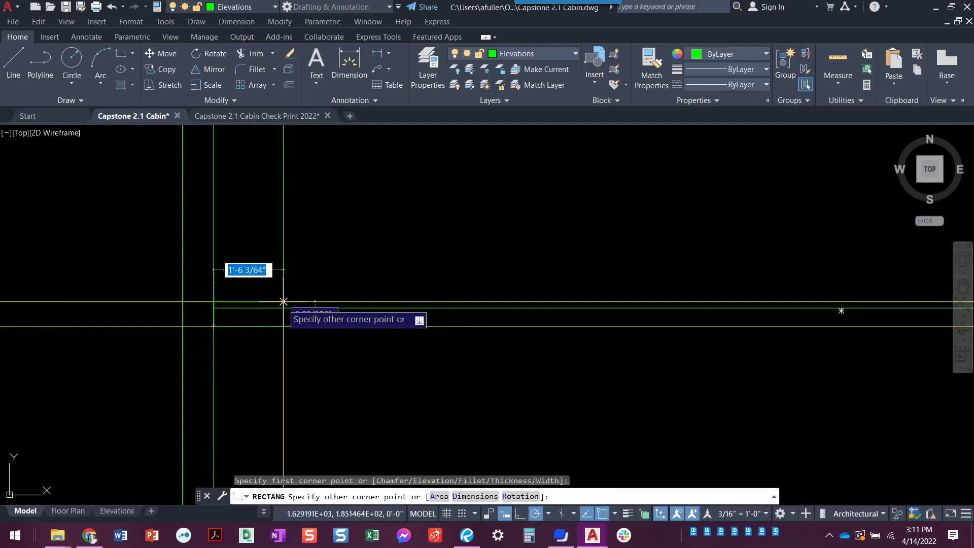
left_click(283, 301)
key("Escape")
key("Escape")
key("Escape")
scroll(316, 335, "down", 1)
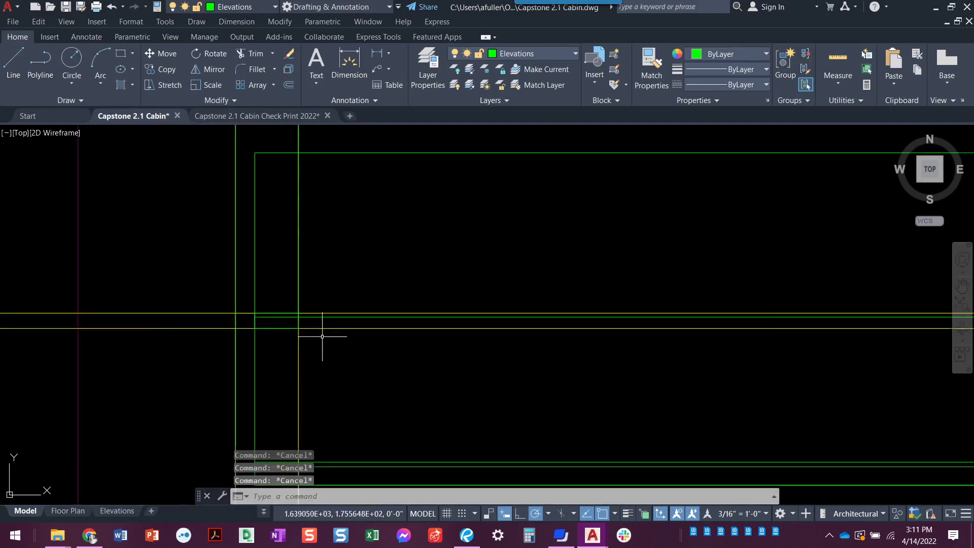
scroll(320, 358, "down", 1)
scroll(324, 391, "down", 1)
middle_click_drag(324, 391, 273, 400)
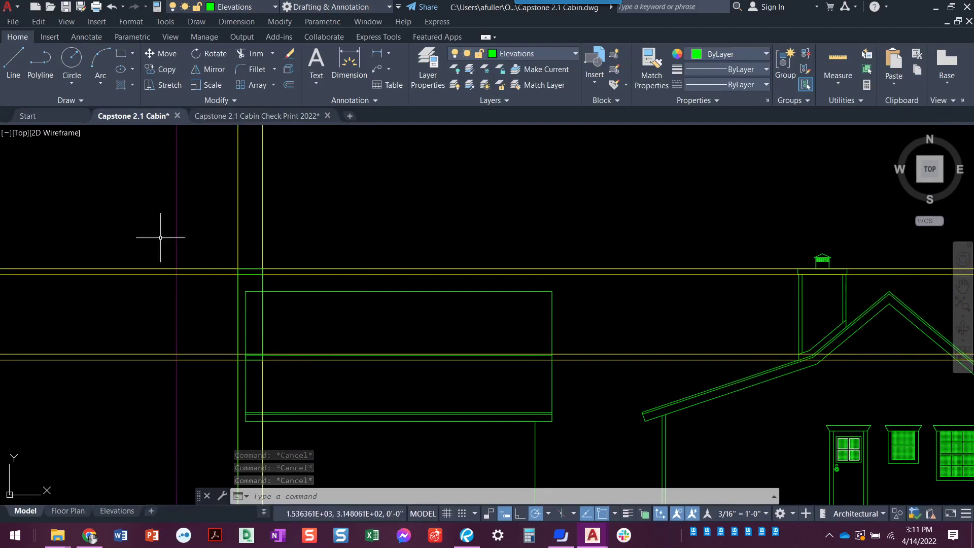
left_click(92, 313)
Switch the Construction layer off and center the view on the left wall junction
left_click(122, 173)
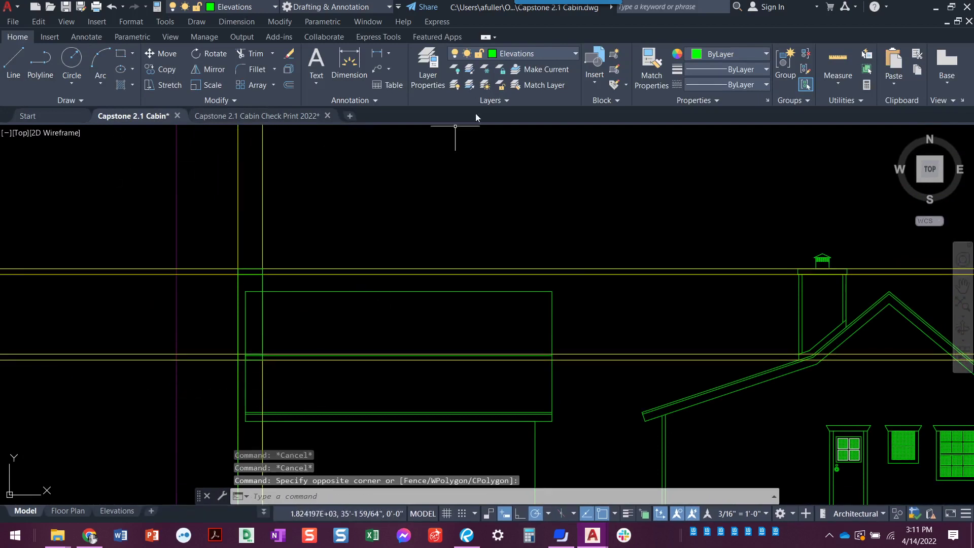
left_click(530, 53)
left_click(457, 84)
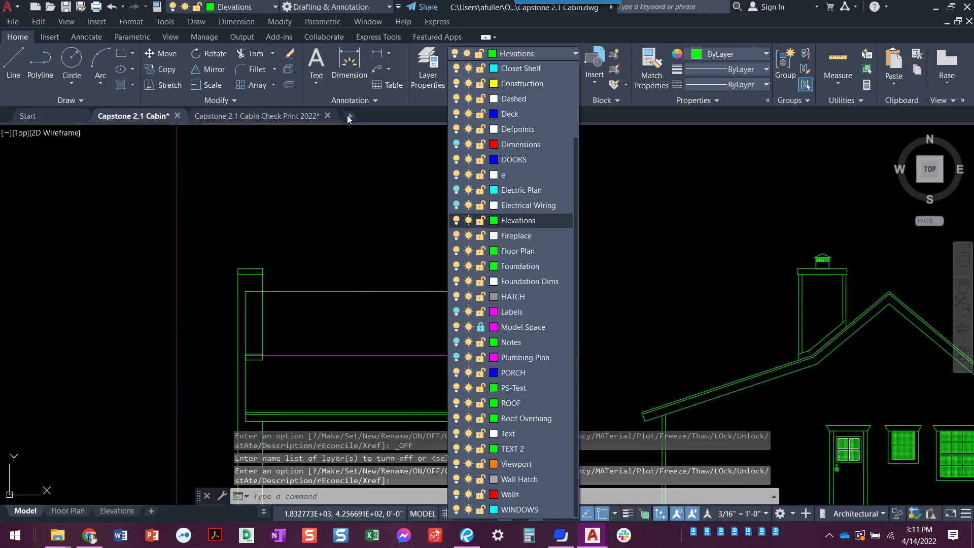
left_click(175, 199)
scroll(251, 334, "up", 4)
scroll(254, 338, "up", 2)
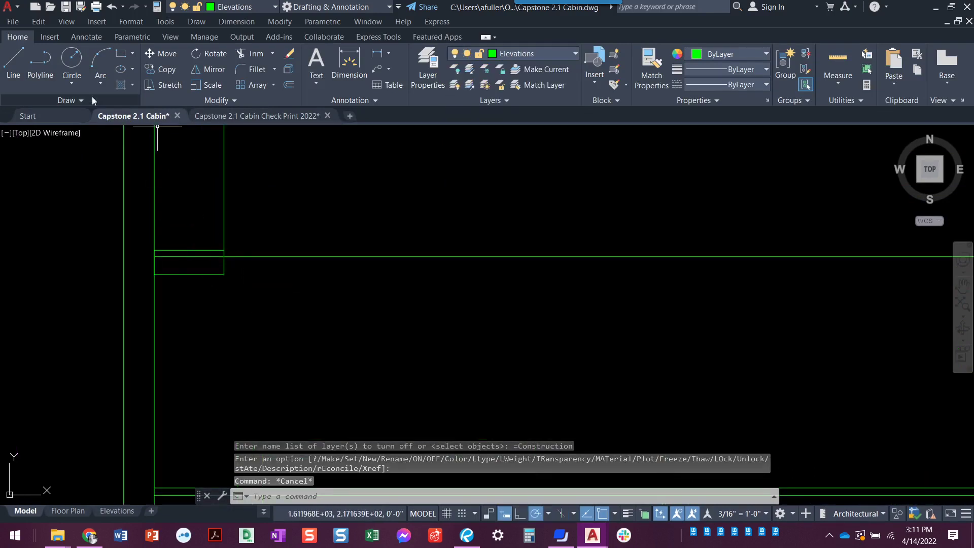
scroll(259, 267, "down", 3)
middle_click_drag(259, 274, 127, 289)
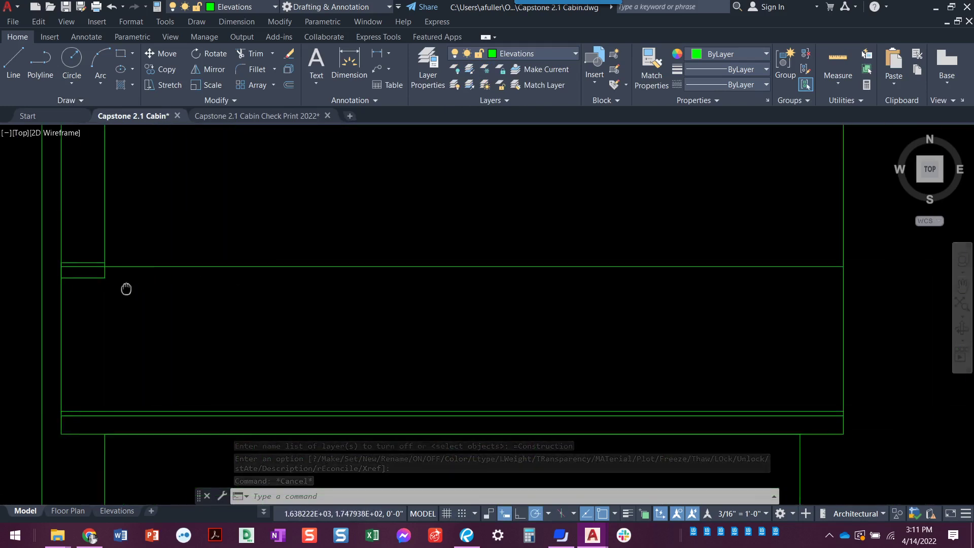
scroll(537, 348, "down", 3)
scroll(836, 319, "up", 2)
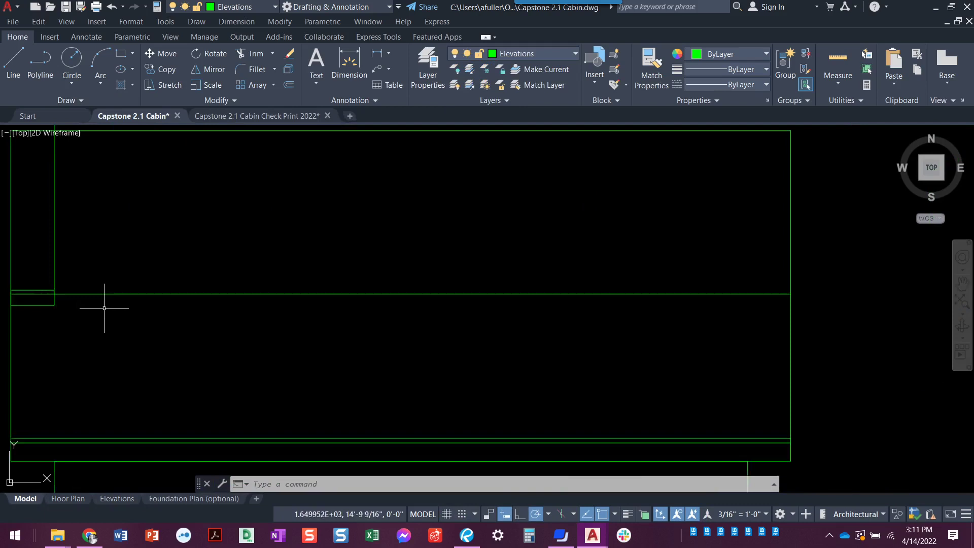
scroll(106, 304, "up", 4)
middle_click_drag(183, 331, 244, 279)
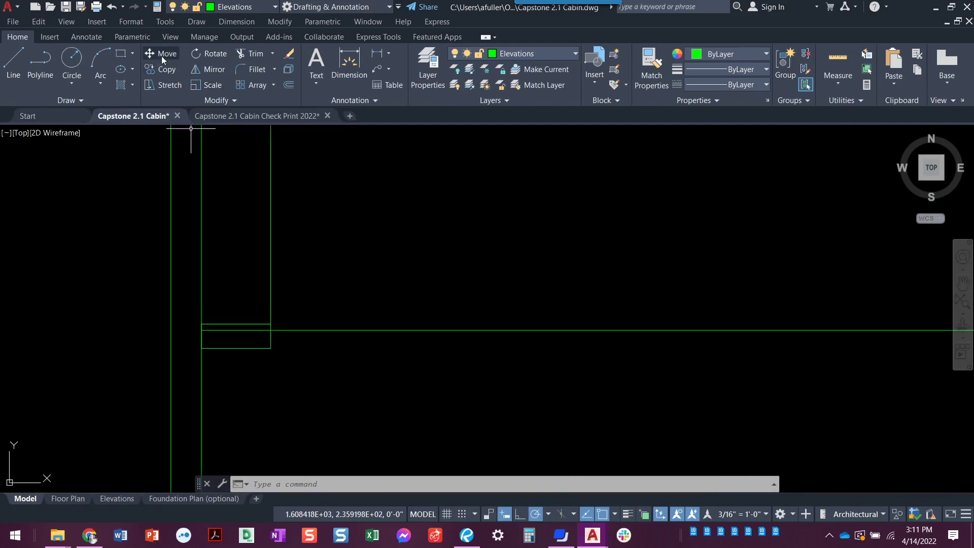
Trim the short band line and the wall line running behind the chimney rectangle
left_click(251, 53)
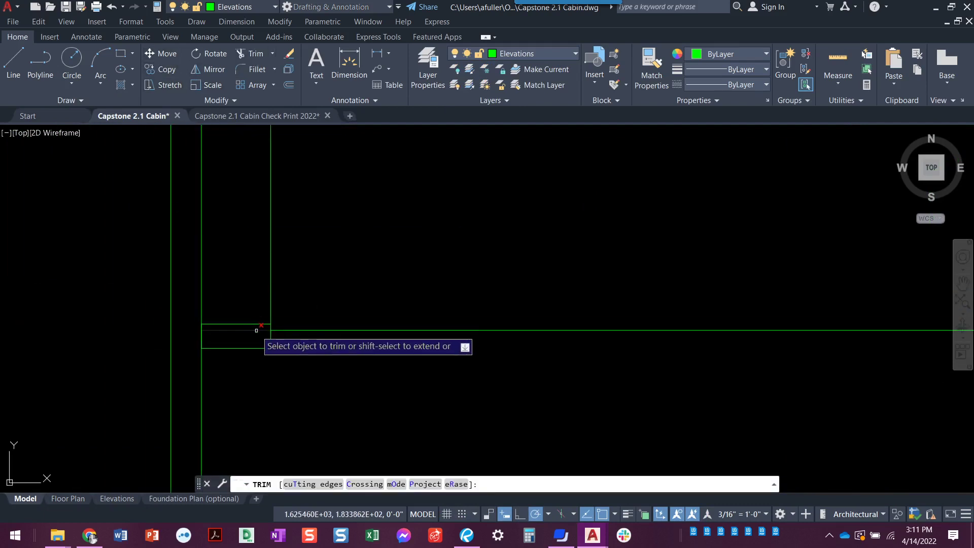
left_click(236, 334)
scroll(345, 337, "down", 4)
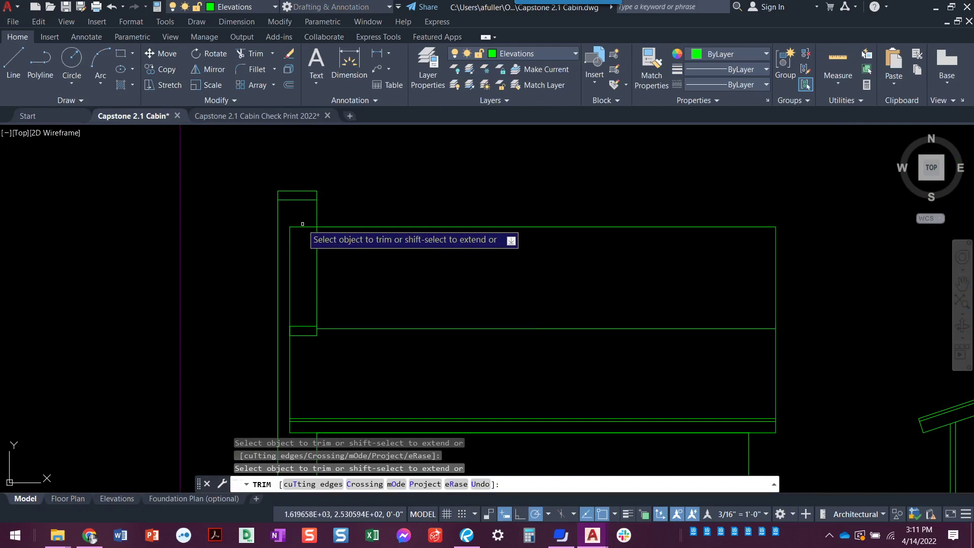
left_click(289, 251)
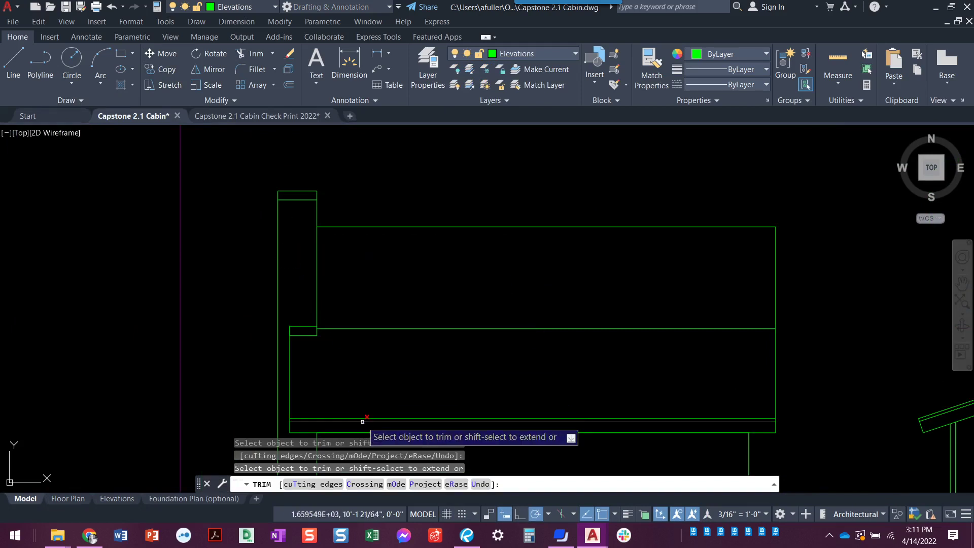
key("Escape")
key("Escape")
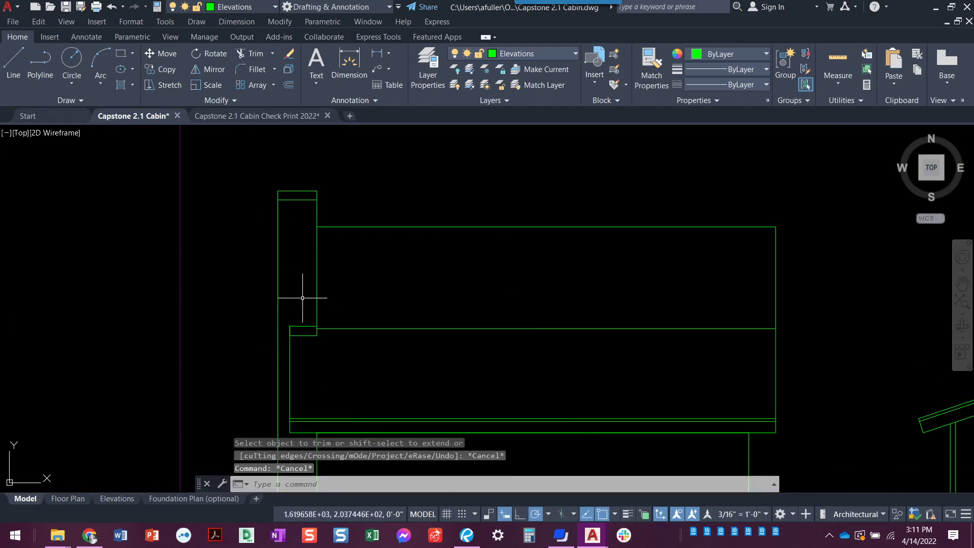
mouse_move(526, 351)
middle_mouse_down()
mouse_move(373, 348)
mouse_move(437, 339)
middle_mouse_up()
scroll(601, 319, "down", 3)
scroll(495, 305, "up", 2)
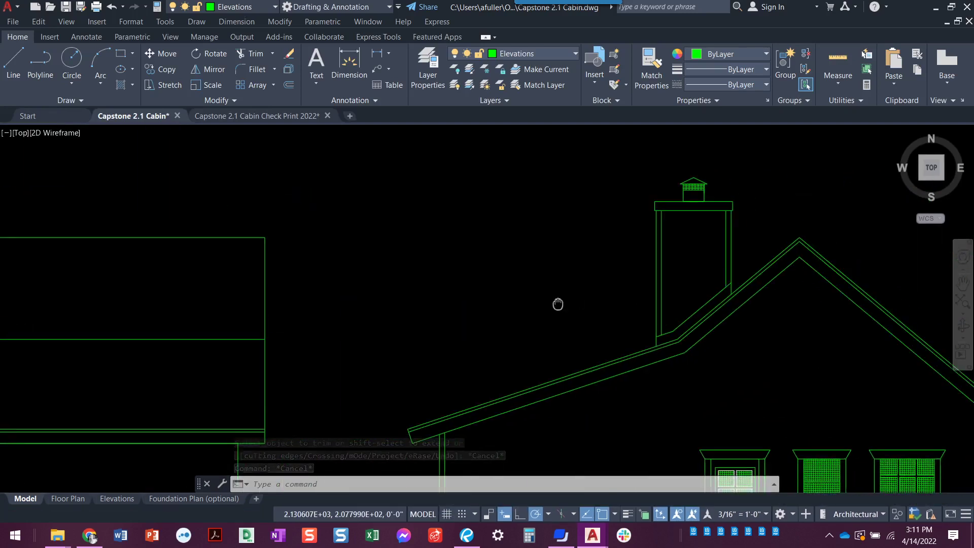
scroll(685, 255, "up", 3)
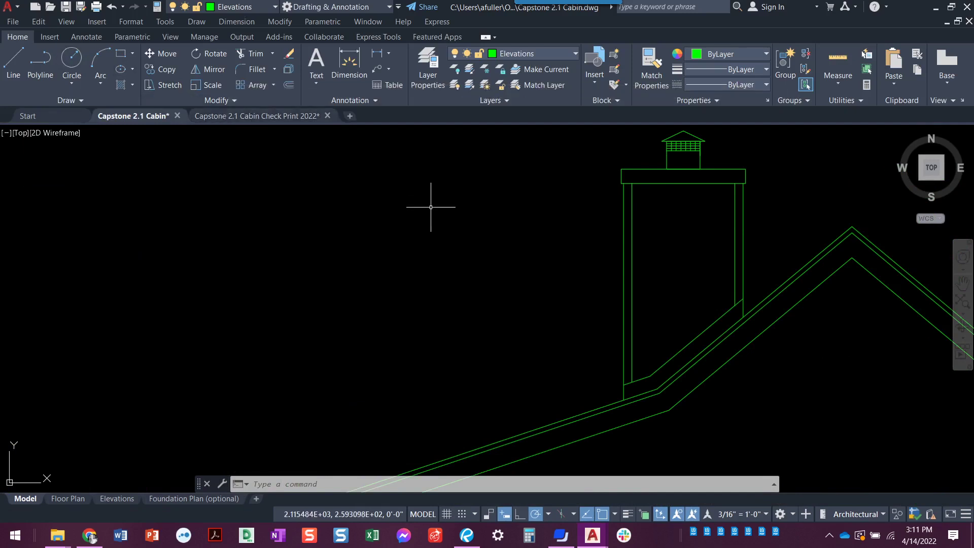
type("DI")
key("Return")
scroll(632, 175, "up", 4)
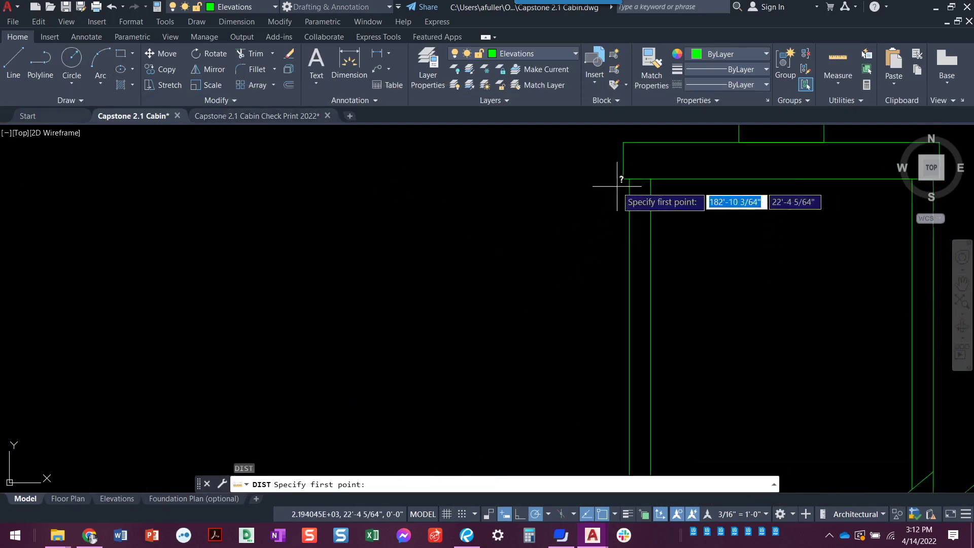
left_click(632, 177)
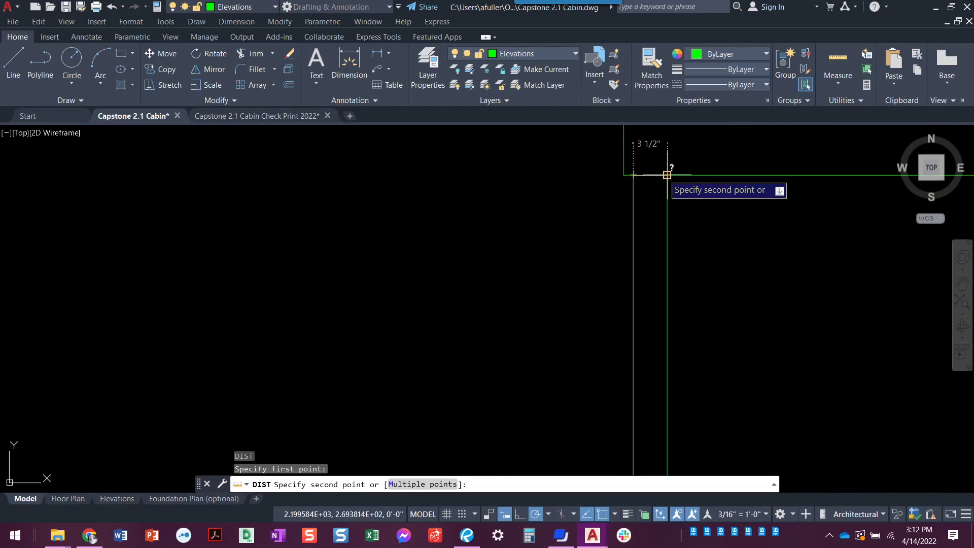
key("Escape")
scroll(403, 251, "down", 4)
scroll(654, 228, "down", 3)
scroll(943, 187, "up", 4)
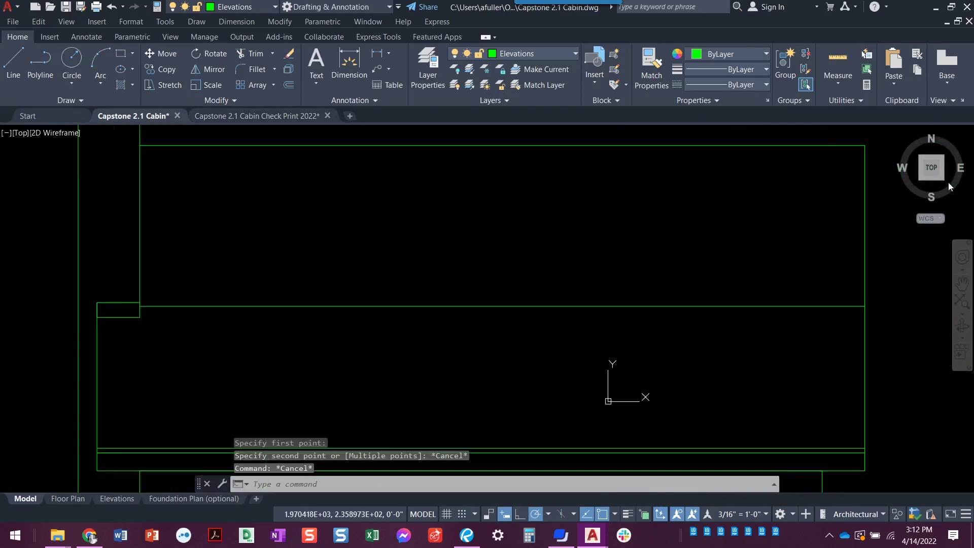
scroll(457, 229, "up", 3)
scroll(544, 270, "up", 3)
Offset both chimney side lines 3½ inches inward beneath the cap
key("Escape")
key("Escape")
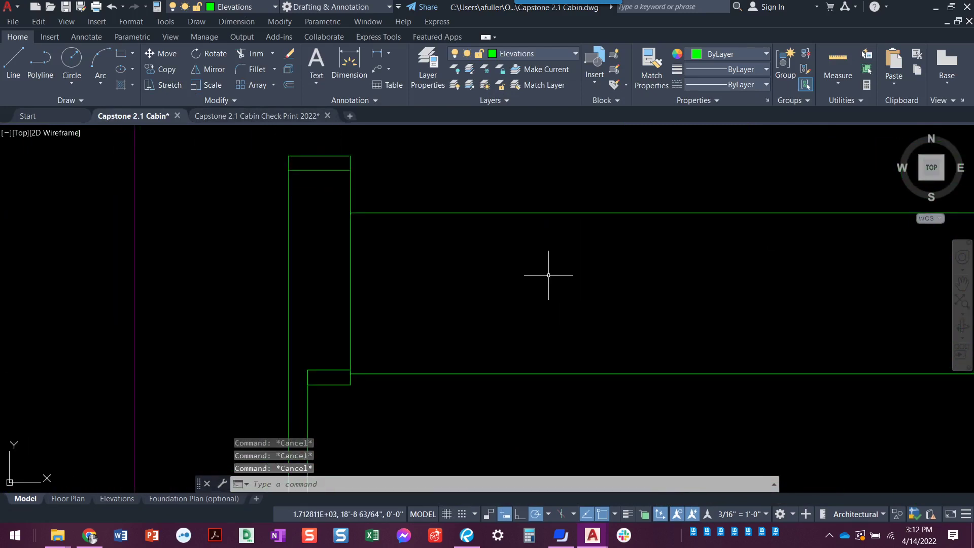
type("O")
key("Return")
type("3.5")
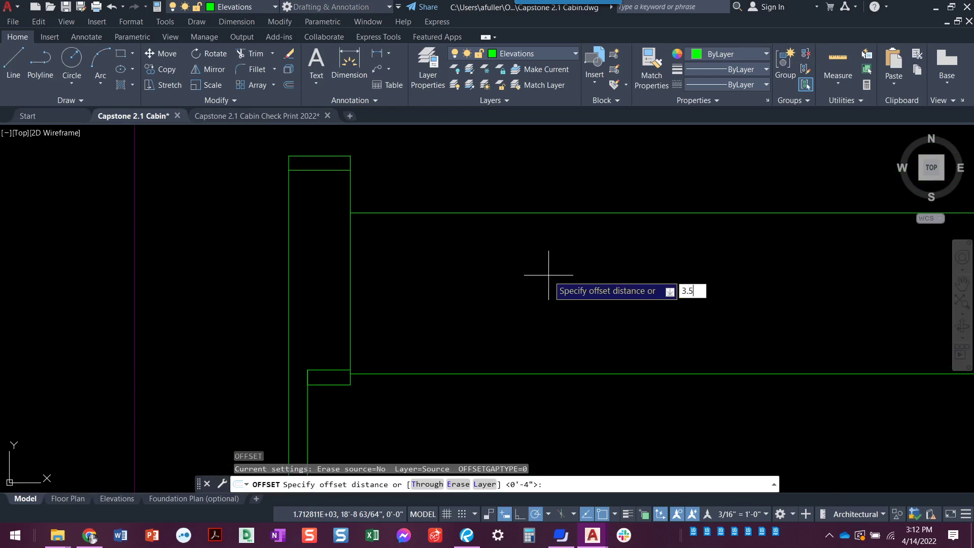
key("Return")
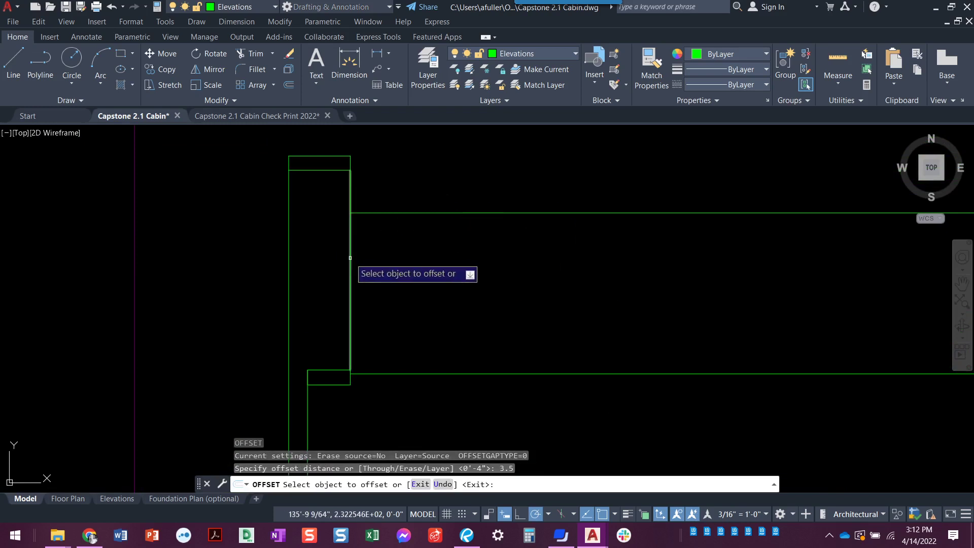
left_click(350, 259)
left_click(308, 265)
left_click(289, 266)
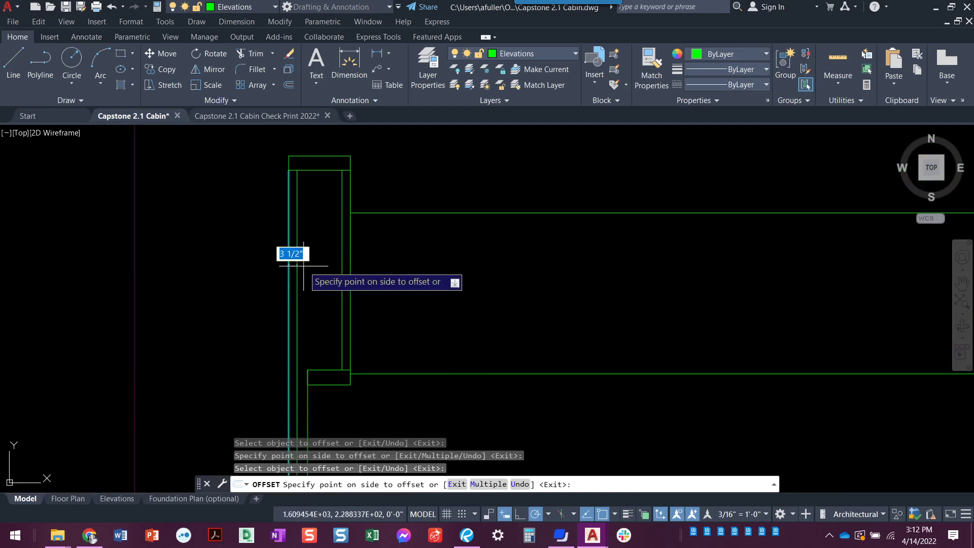
key("Escape")
scroll(339, 248, "down", 3)
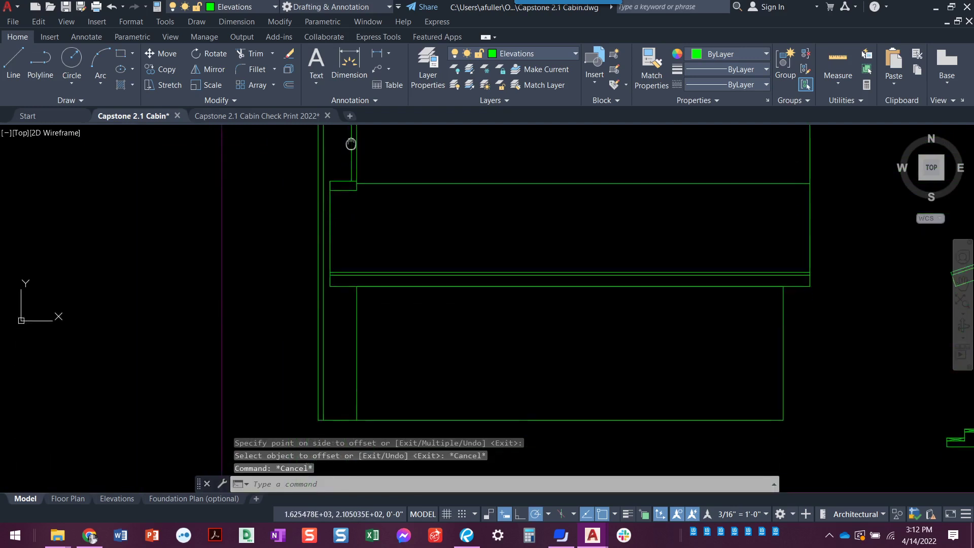
middle_click_drag(339, 248, 350, 305)
scroll(346, 236, "up", 3)
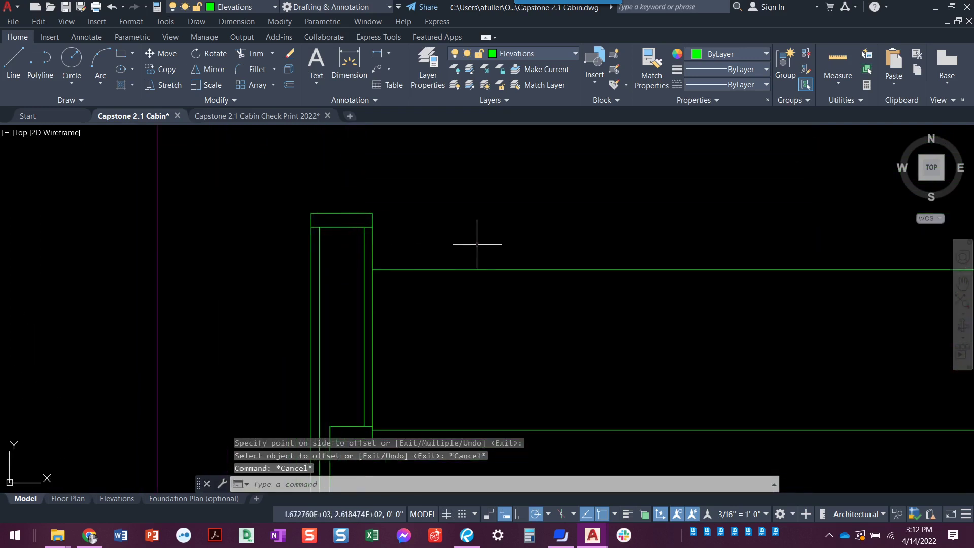
scroll(374, 231, "up", 1)
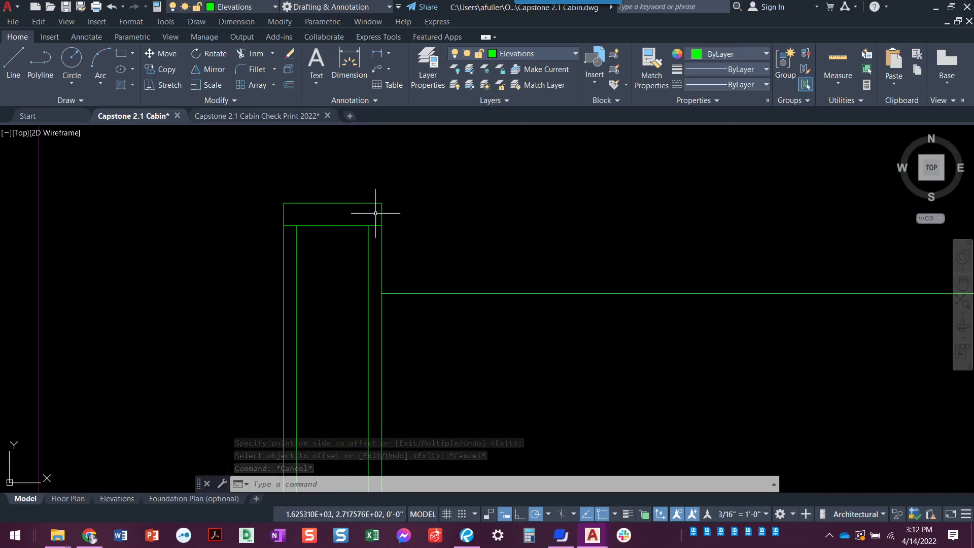
scroll(377, 213, "up", 1)
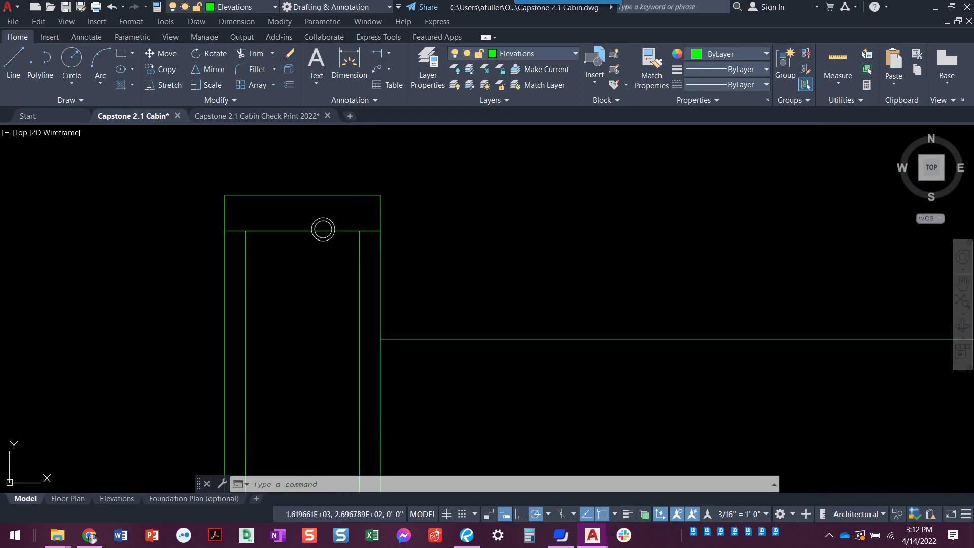
Explode the chimney cap and offset its left and right ends 1 inch outward
left_click(322, 229)
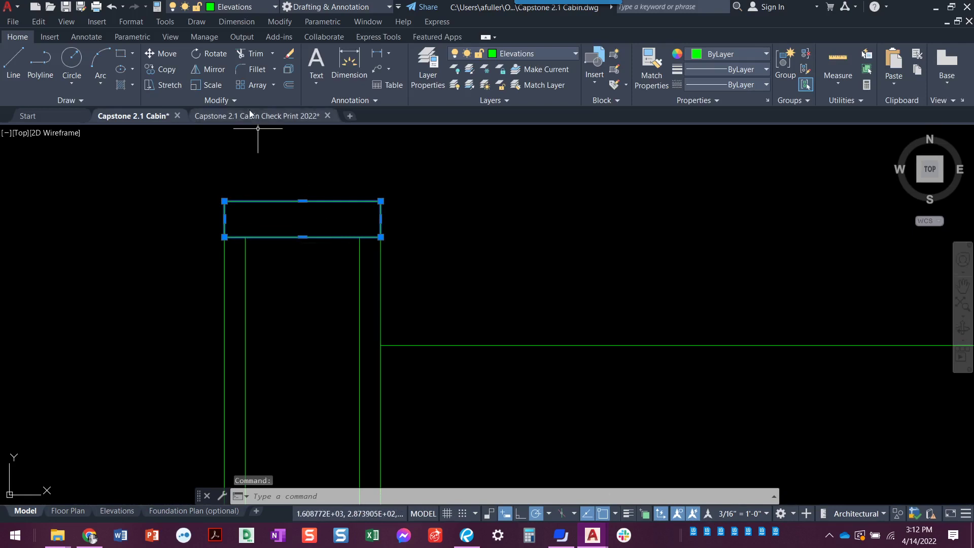
left_click(288, 69)
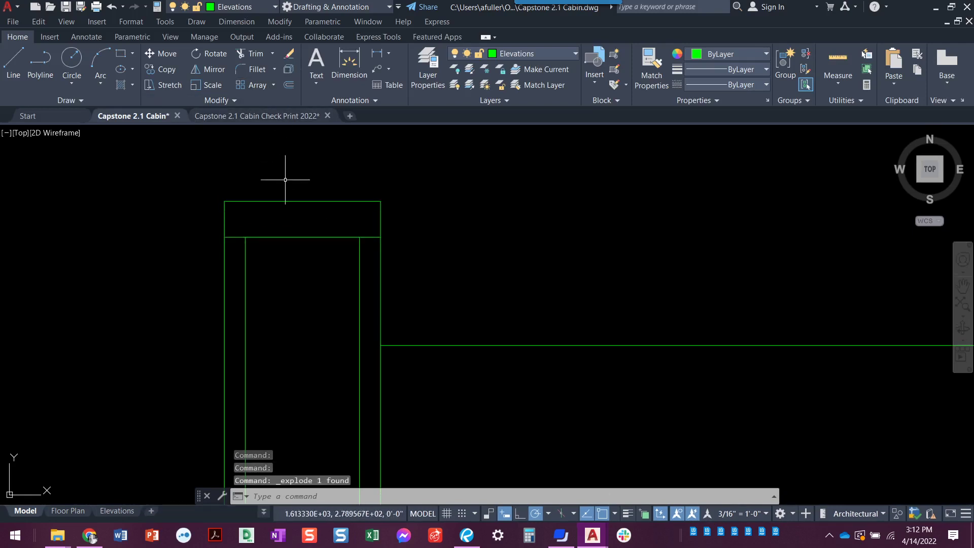
key("Escape")
key("Escape")
key("Escape")
key("Return")
type("OFFSET")
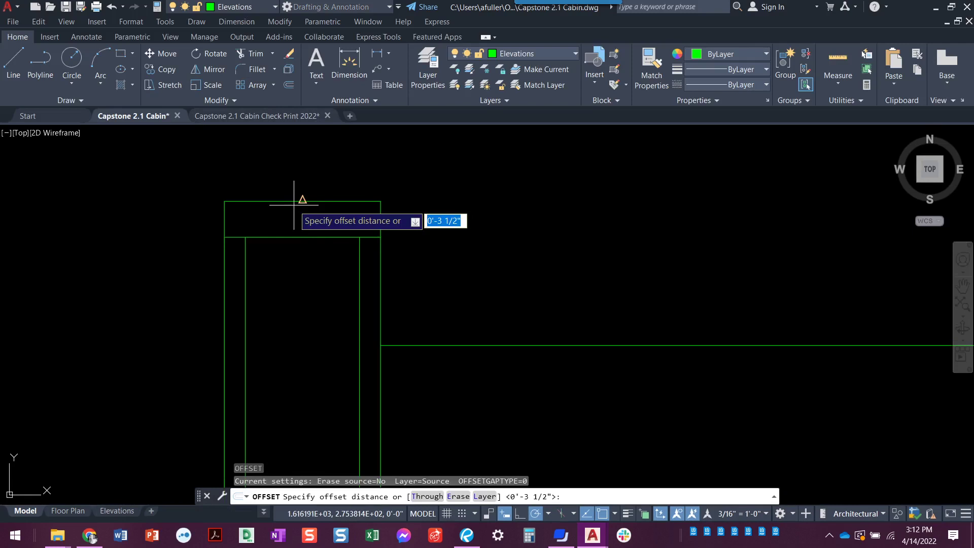
type("1")
key("Return")
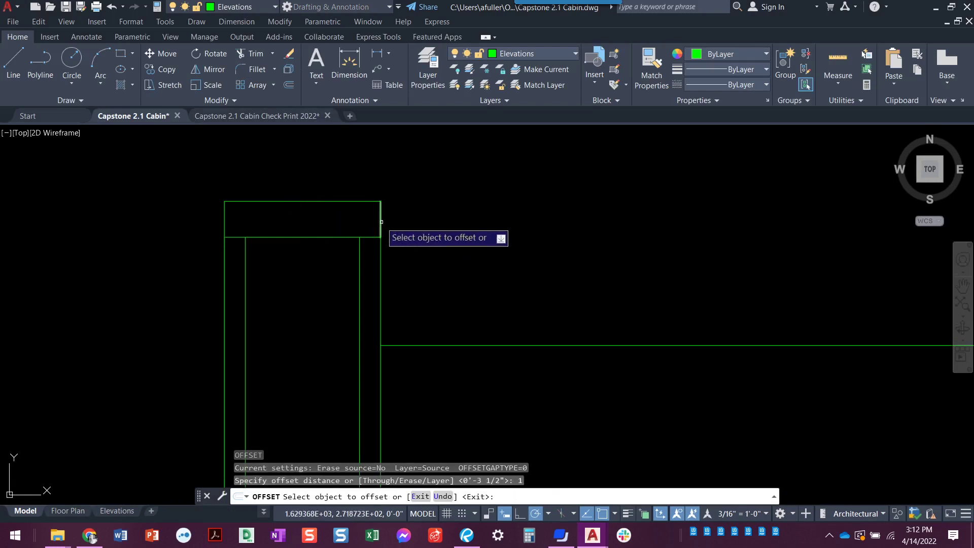
left_click(381, 222)
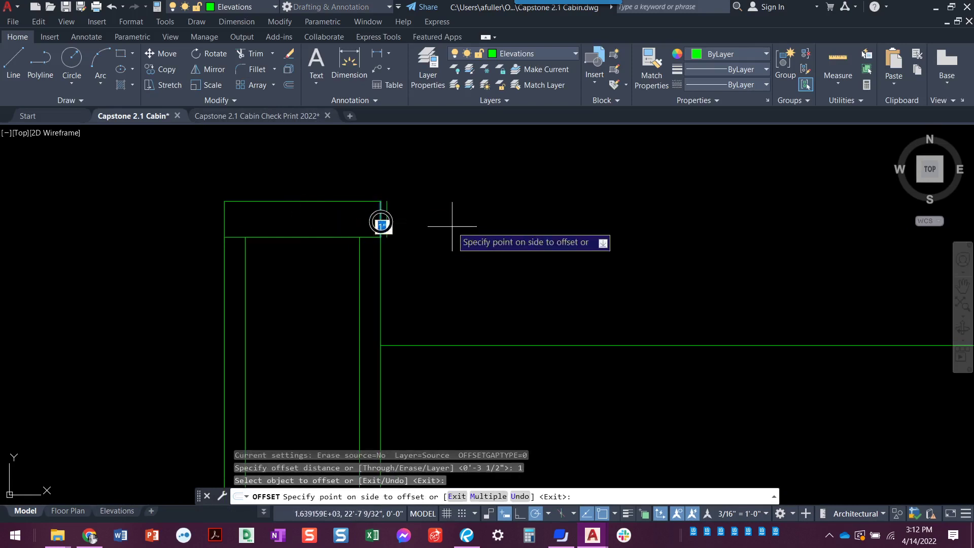
left_click(225, 220)
key("Escape")
key("Escape")
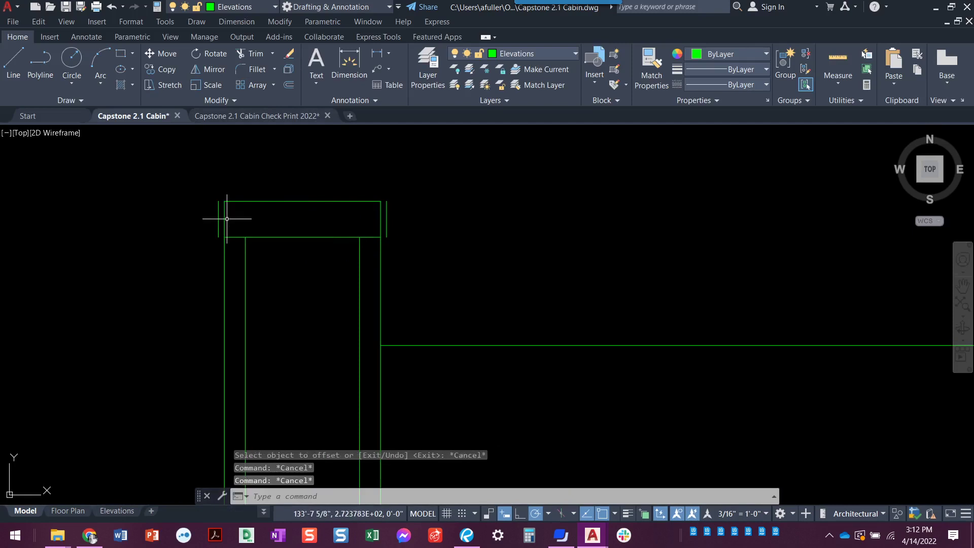
Erase the cap's two original end lines
left_click(225, 219)
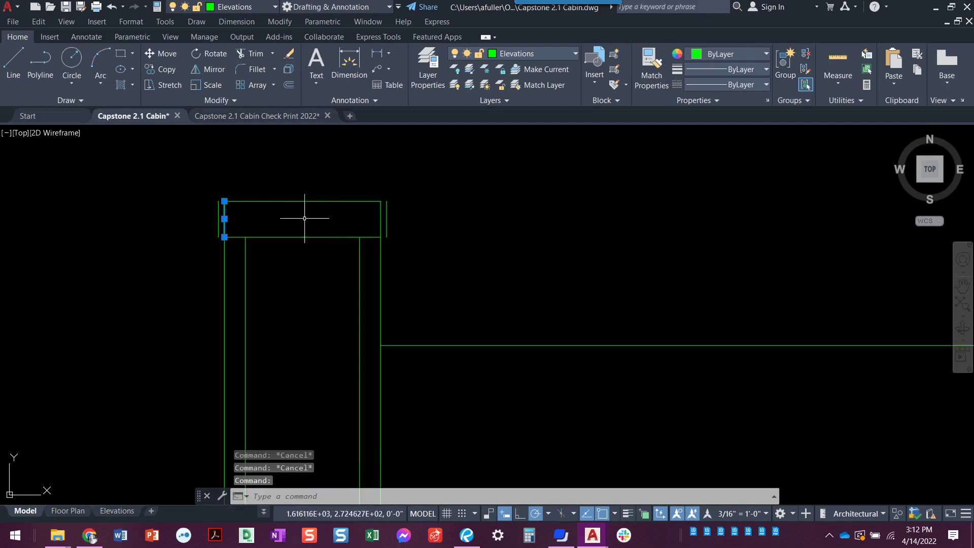
left_click(380, 213)
key("Delete")
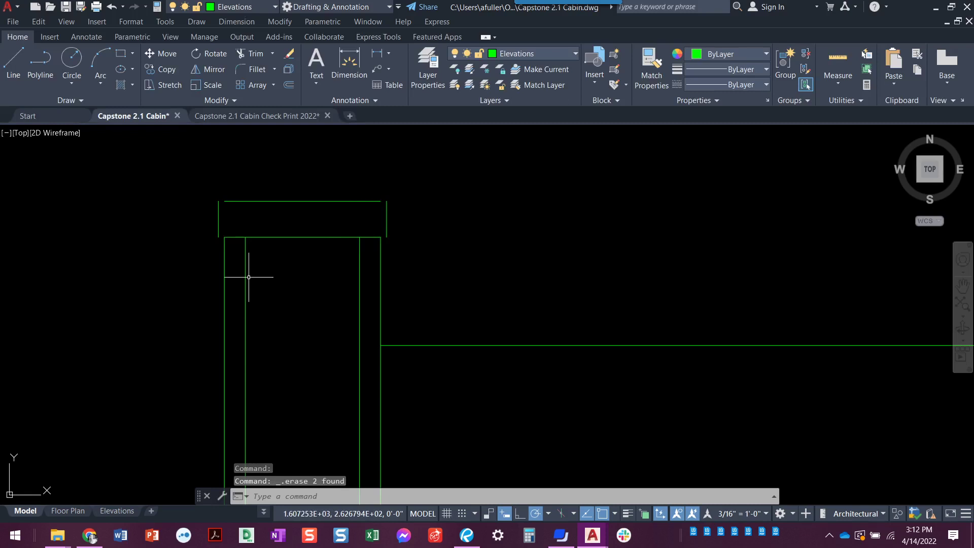
Start a FILLET to square the cap corners, then cancel the mistaken attempt
left_click(253, 67)
type("f")
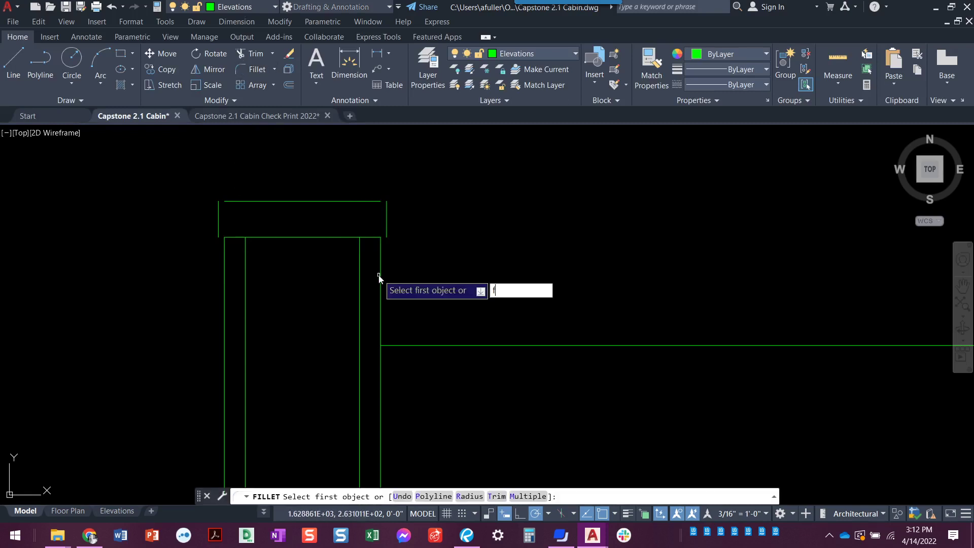
key("Return")
type("r")
key("Return")
left_click(378, 274)
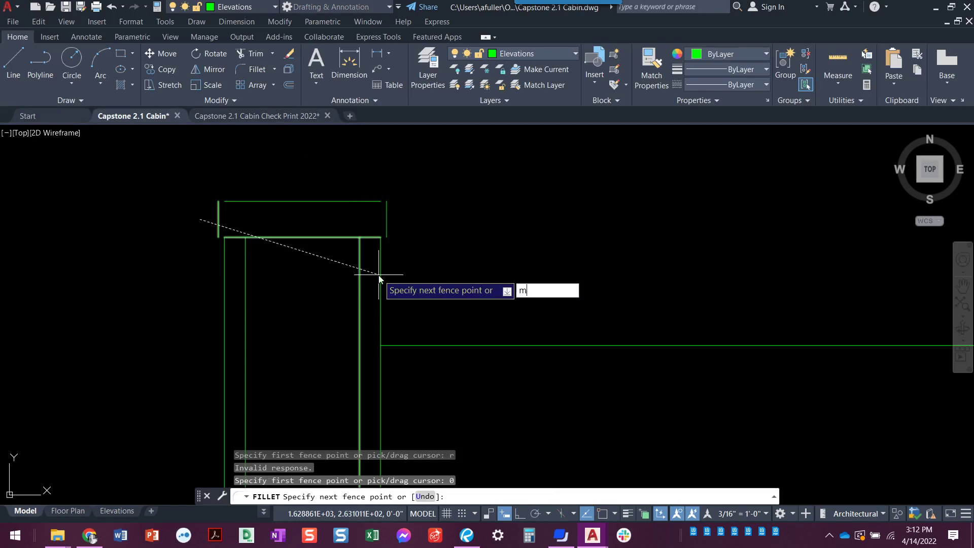
type("m")
key("Return")
key("Escape")
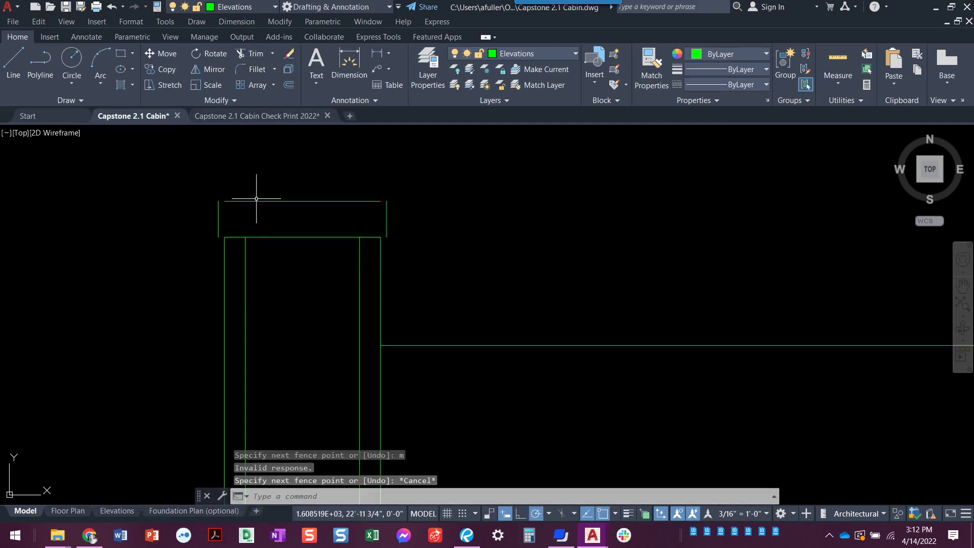
Restart FILLET with radius 0 and Multiple mode for several corners in a row
left_click(261, 70)
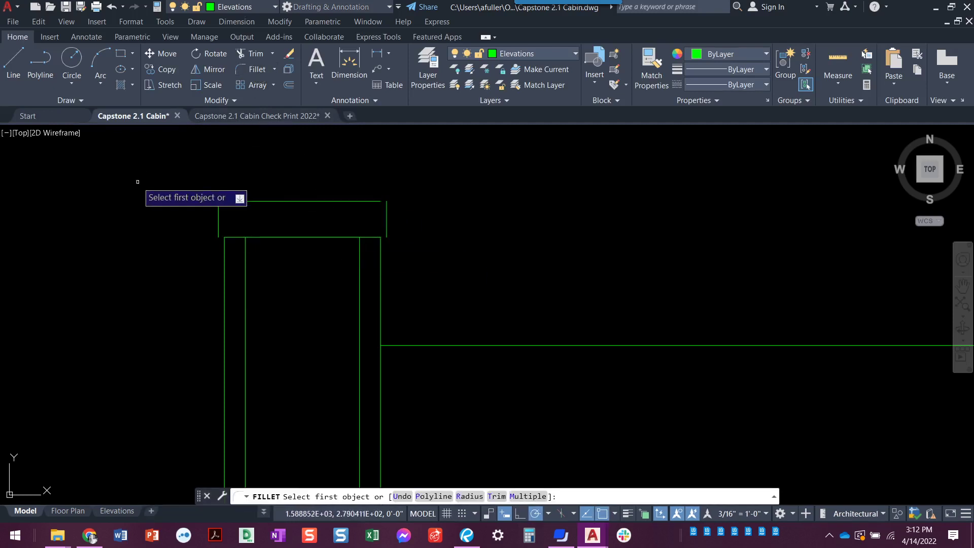
type("r")
key("Return")
type("0")
key("Return")
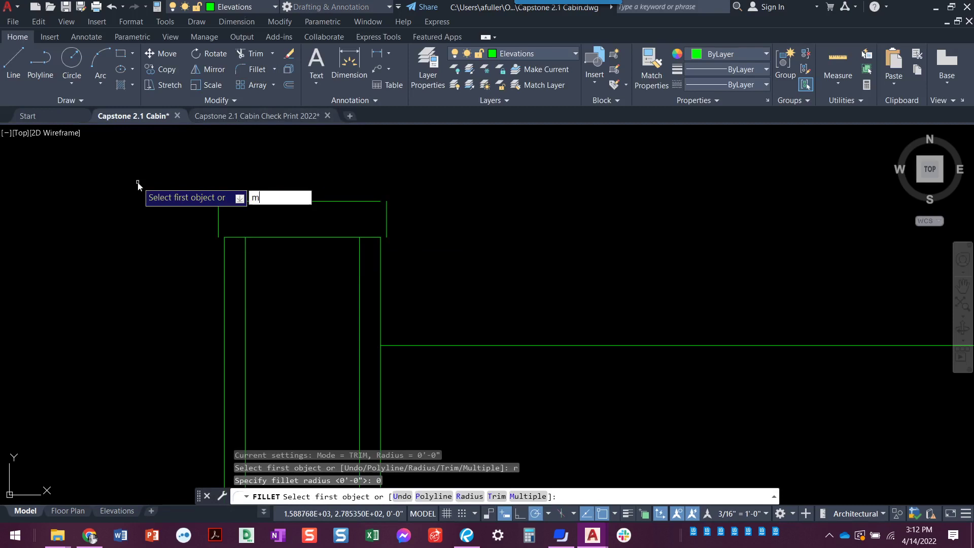
key("Return")
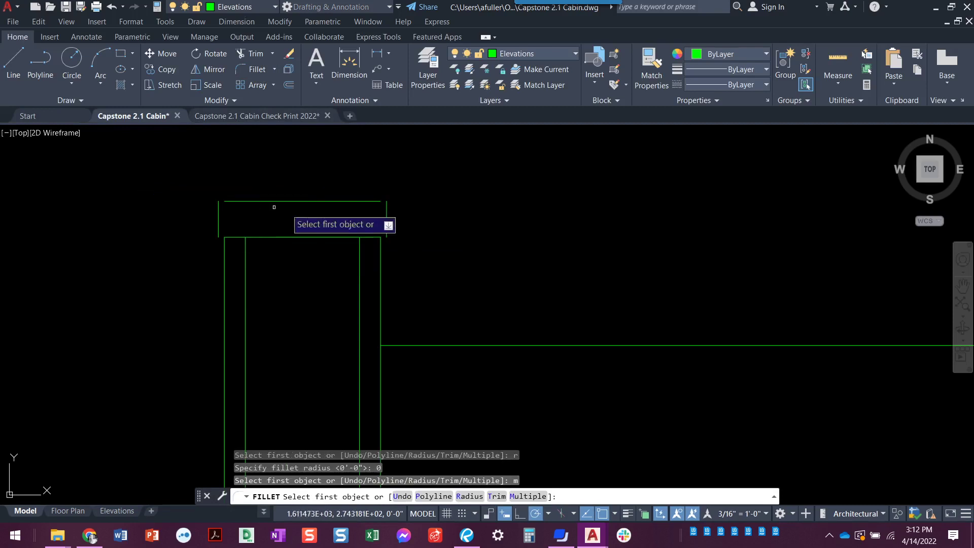
Join the cap's top and bottom lines to its right and left end lines at all four corners
left_click(372, 202)
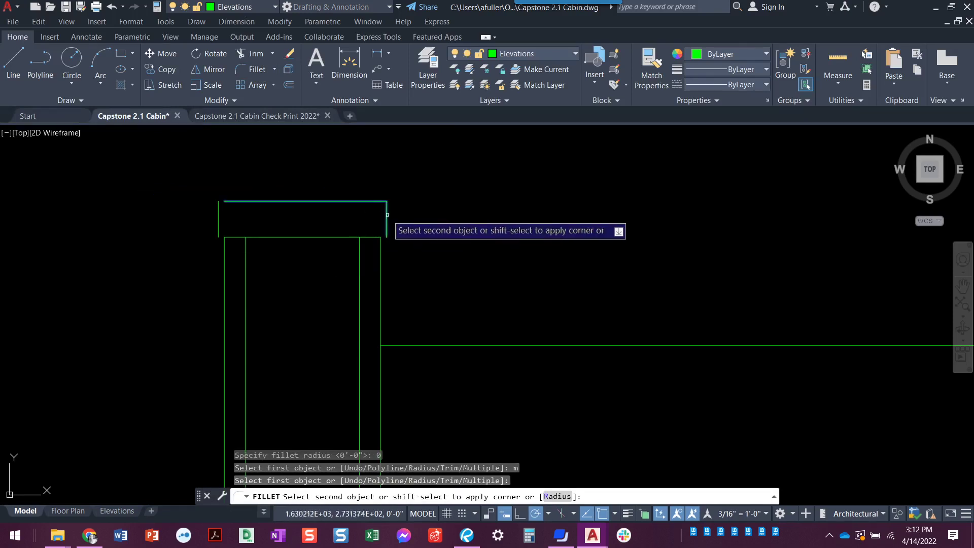
left_click(386, 217)
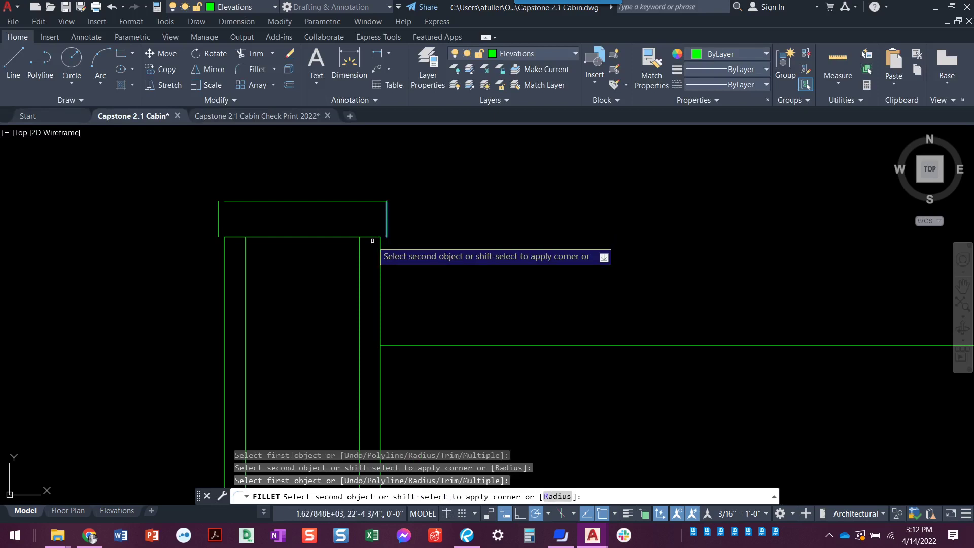
left_click(376, 238)
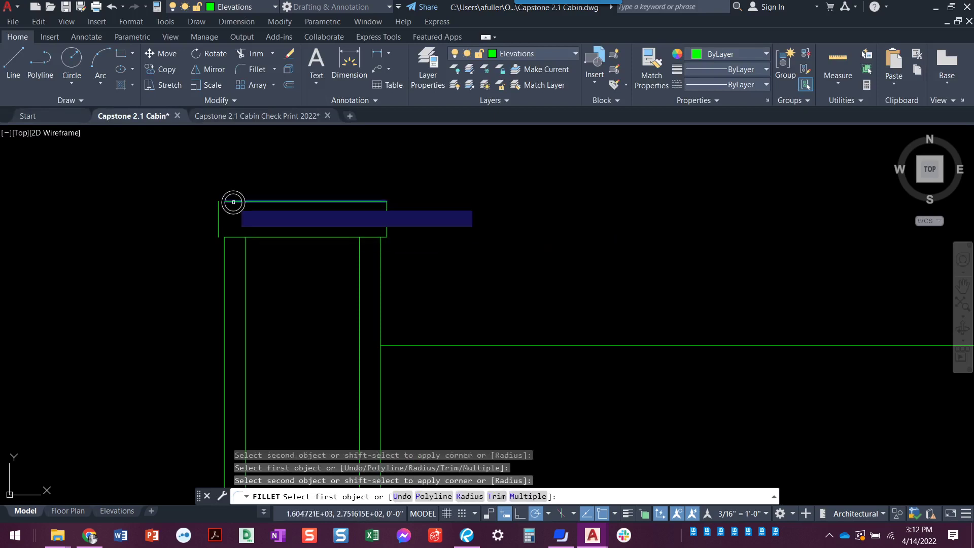
left_click(237, 203)
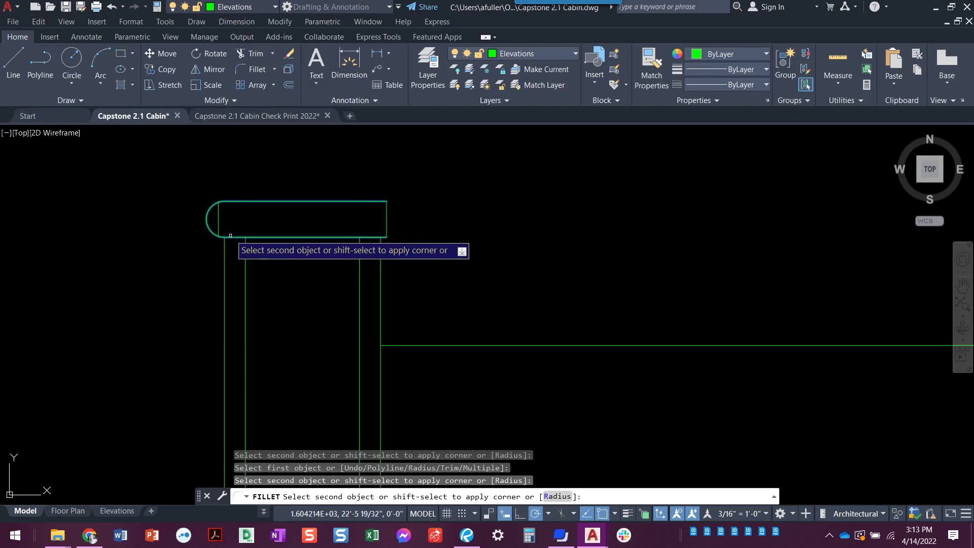
left_click(227, 228)
left_click(232, 236)
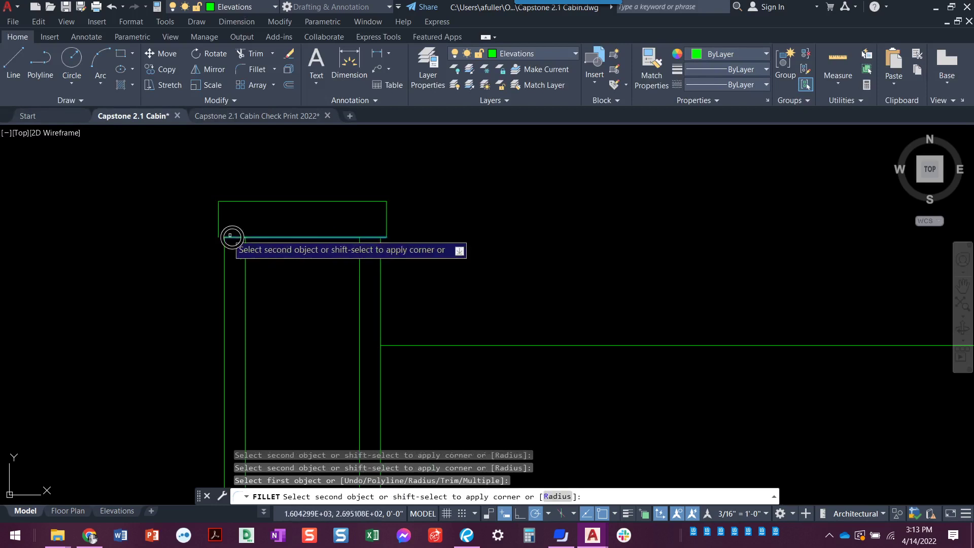
left_click(222, 225)
key("Escape")
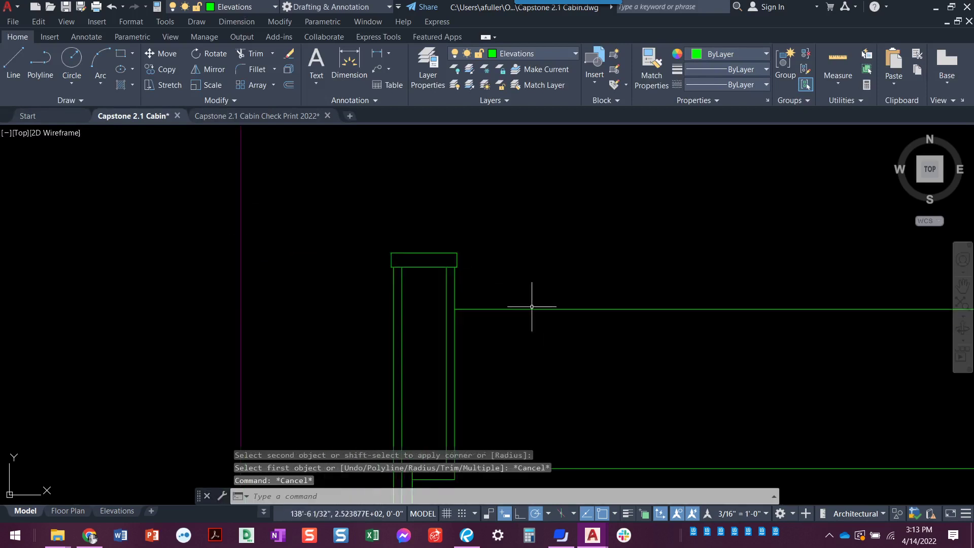
scroll(468, 276, "down", 5)
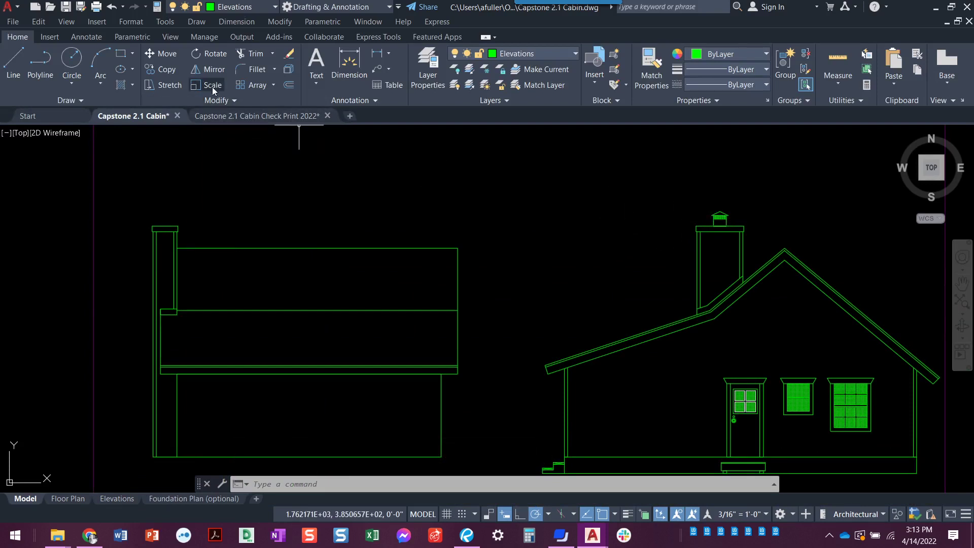
Copy the front elevation's chimney cap by its base point onto the top of the side chimney
left_click(167, 68)
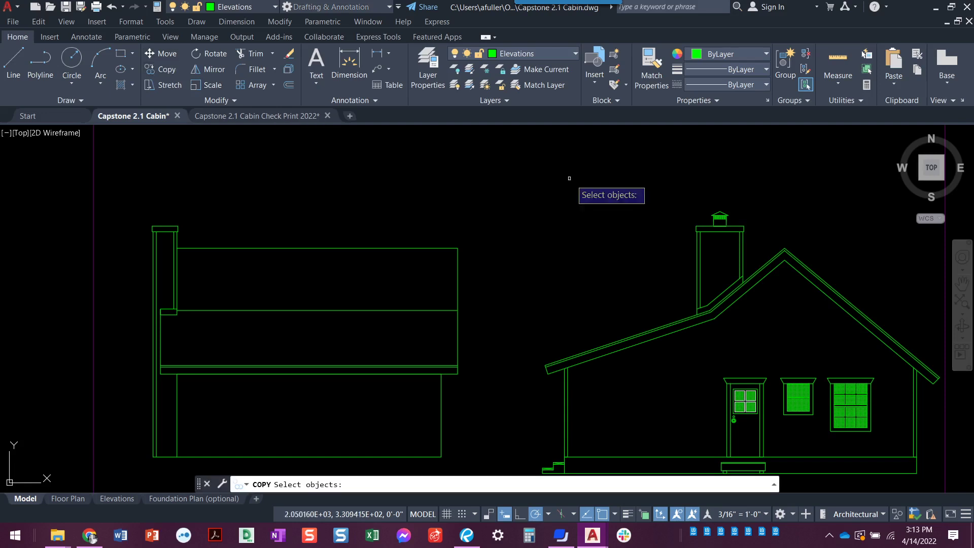
left_click(717, 217)
key("Return")
scroll(718, 221, "down", 1)
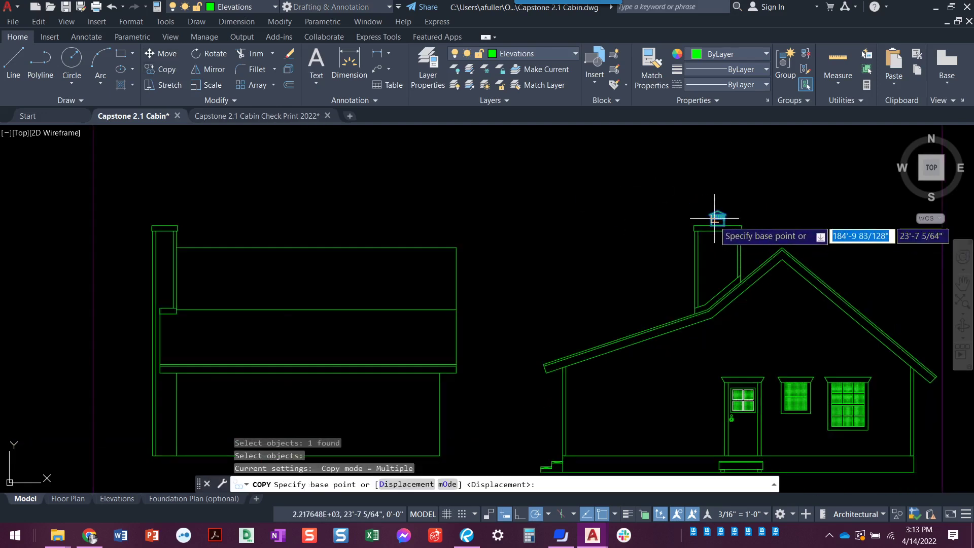
scroll(718, 220, "down", 1)
left_click(708, 217)
scroll(365, 227, "down", 2)
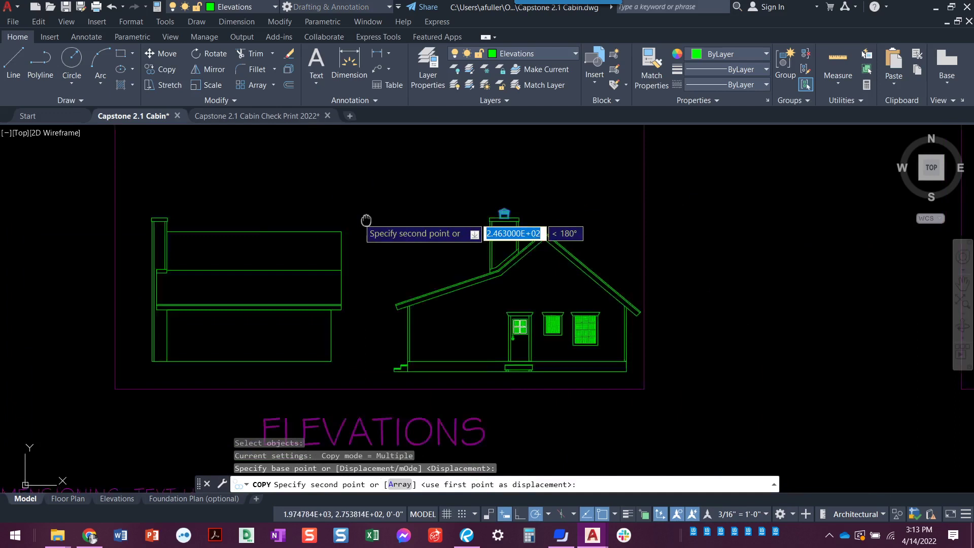
scroll(365, 228, "up", 3)
left_click(385, 263)
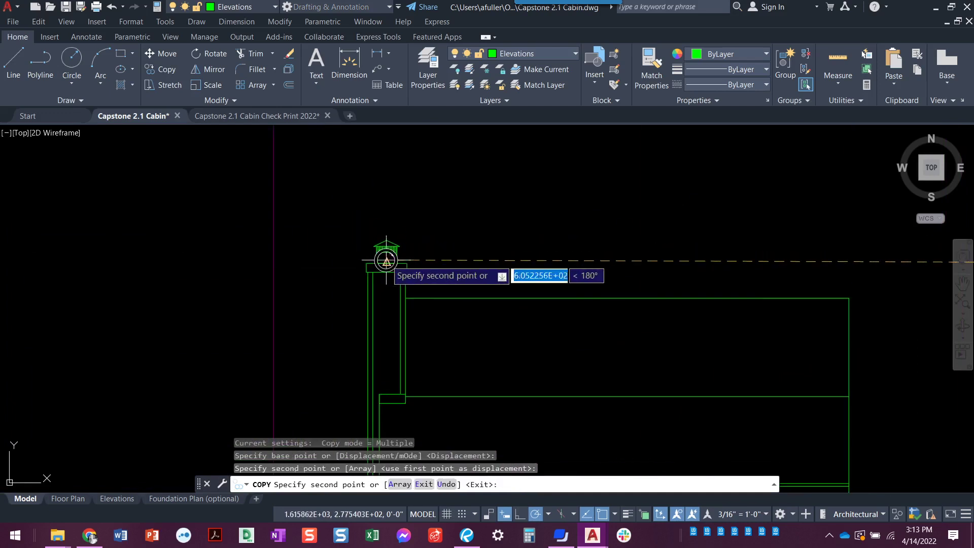
key("Escape")
scroll(524, 233, "down", 3)
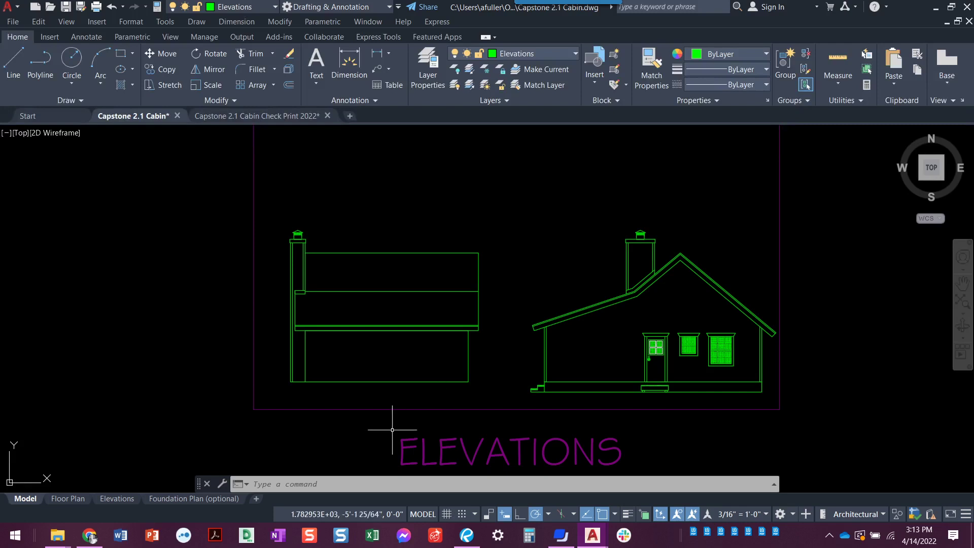
scroll(392, 430, "up", 2)
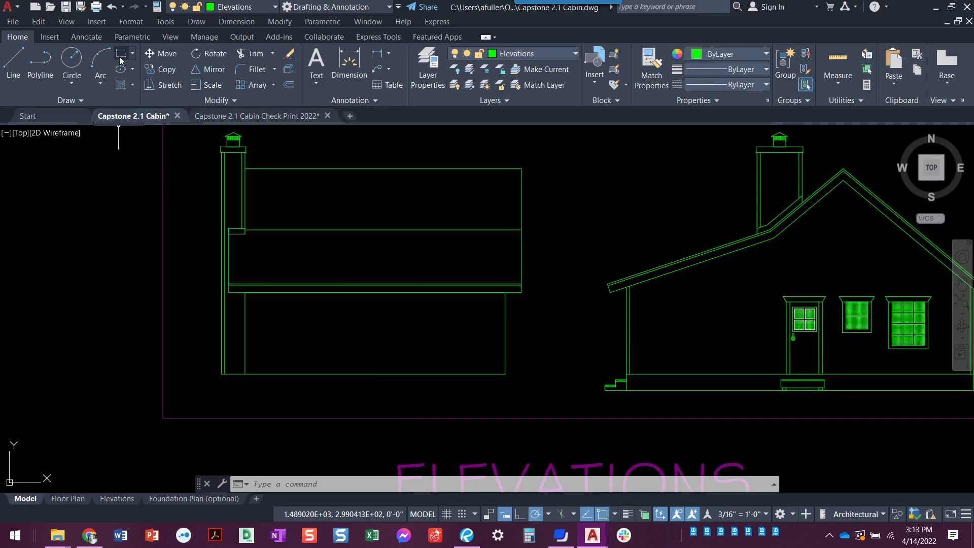
Begin an 18-inch OFFSET, then cancel it before picking a line
key("o")
key("Return")
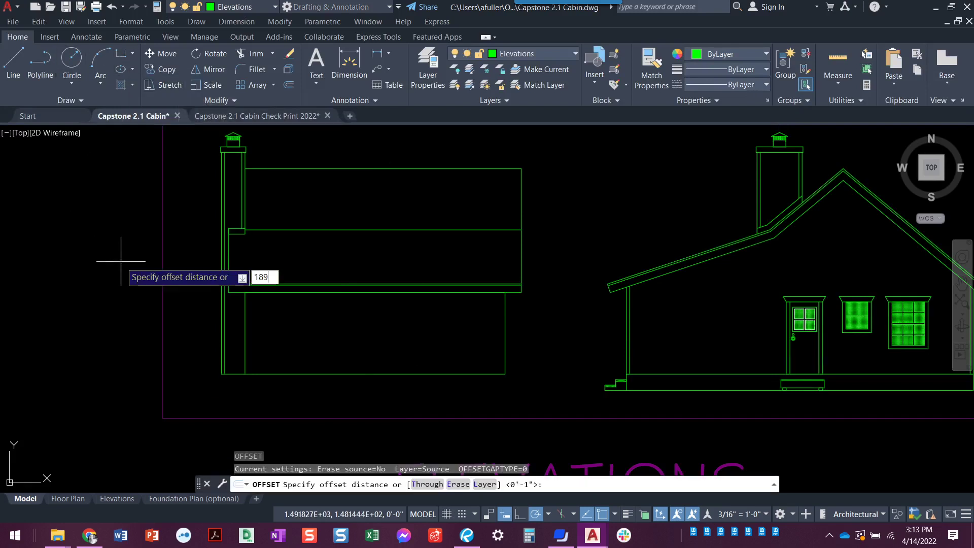
type("18")
key("Return")
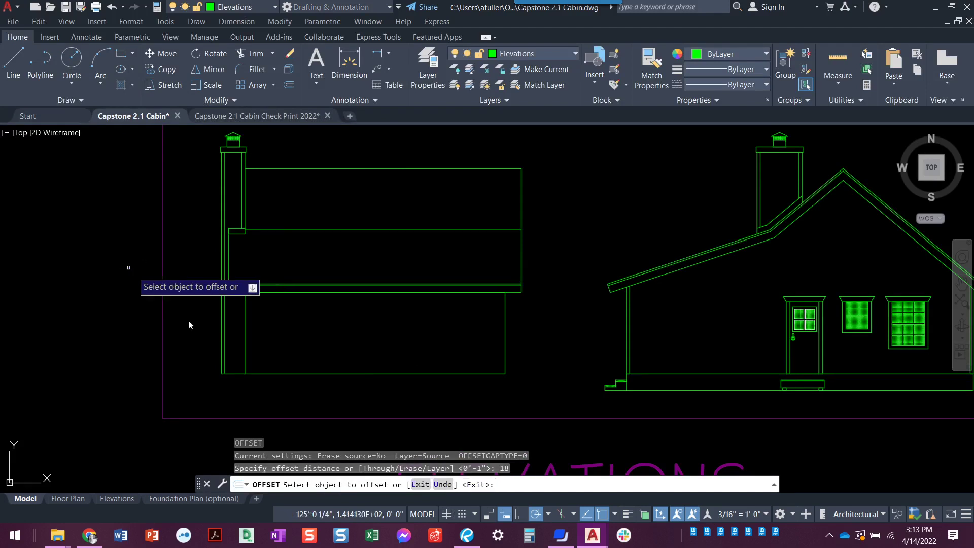
key("Escape")
Window-select the side elevation and explode it into separate lines
left_click(287, 371)
left_click(221, 153)
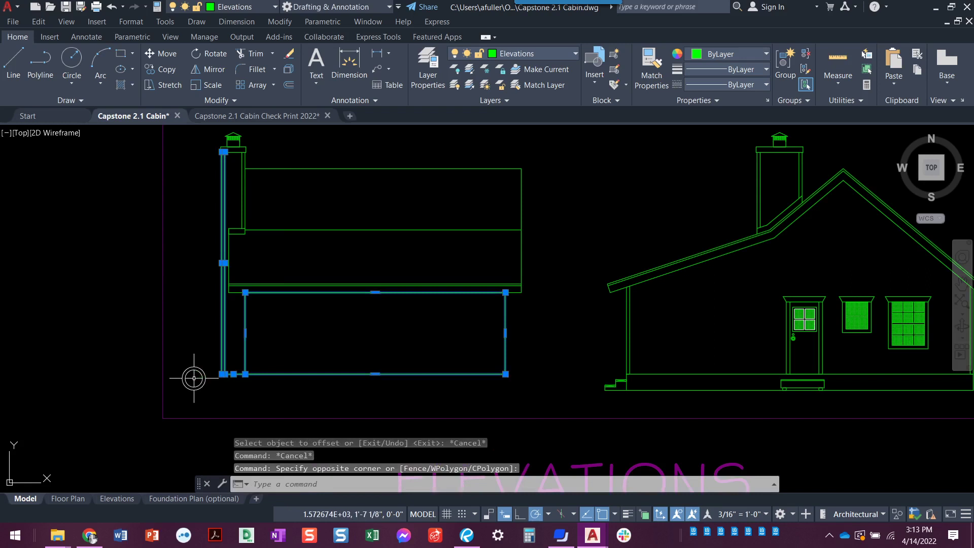
key("x")
key("Return")
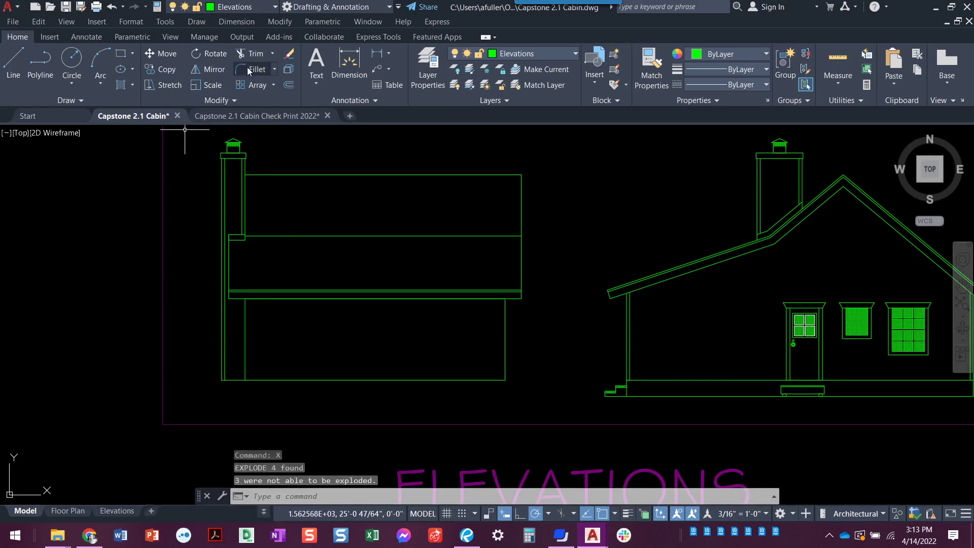
key("Escape")
key("Escape")
Offset the side elevation's bottom wall line 18 inches downward
left_click(290, 85)
type("1")
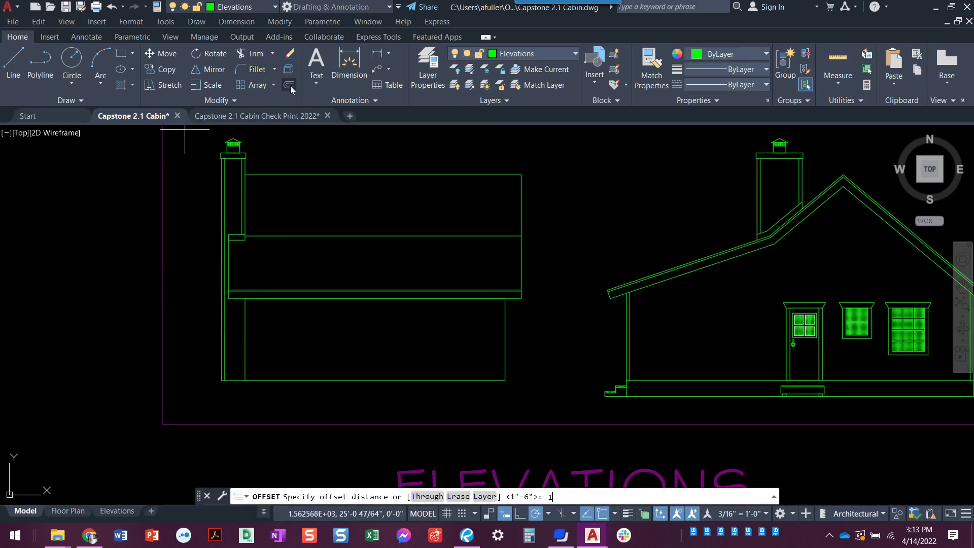
type("8")
key("Return")
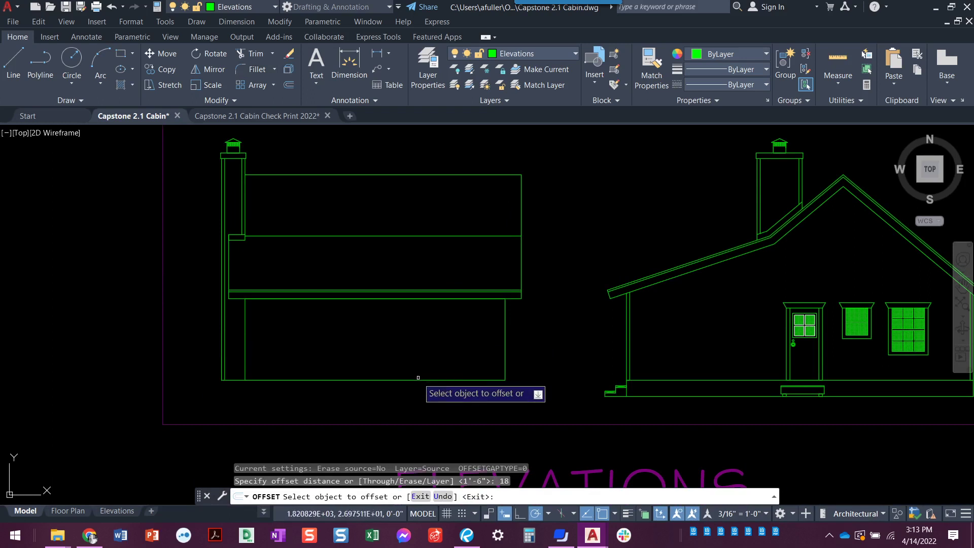
left_click(418, 377)
left_click(418, 403)
key("Escape")
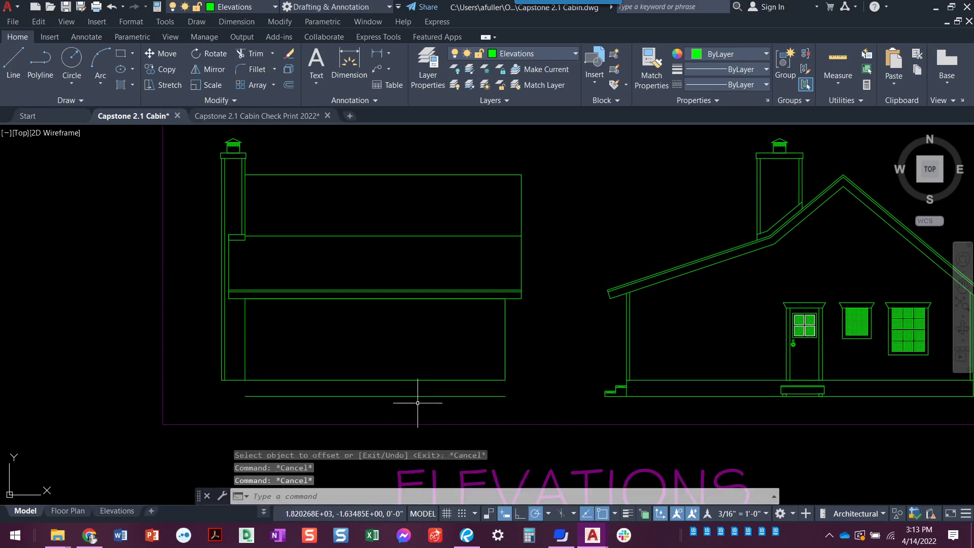
Fillet both vertical wall edges to the new bottom line, closing the 18-inch foundation band
key("Escape")
type("f")
key("Return")
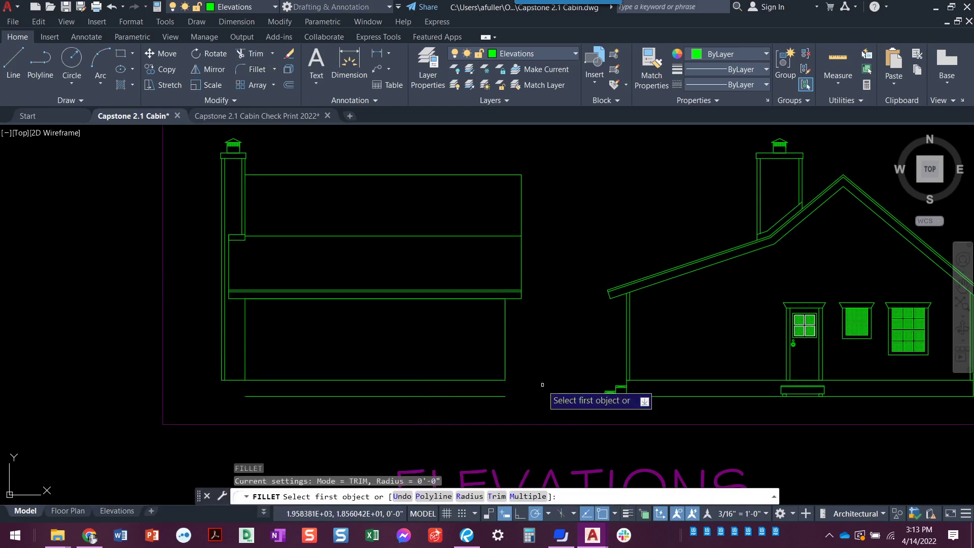
type("m")
key("Return")
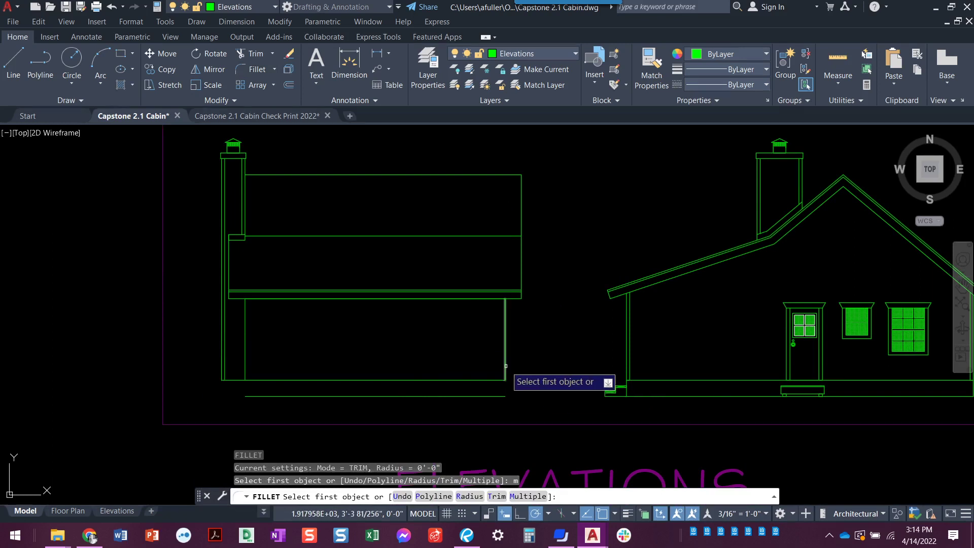
left_click(504, 346)
left_click(491, 397)
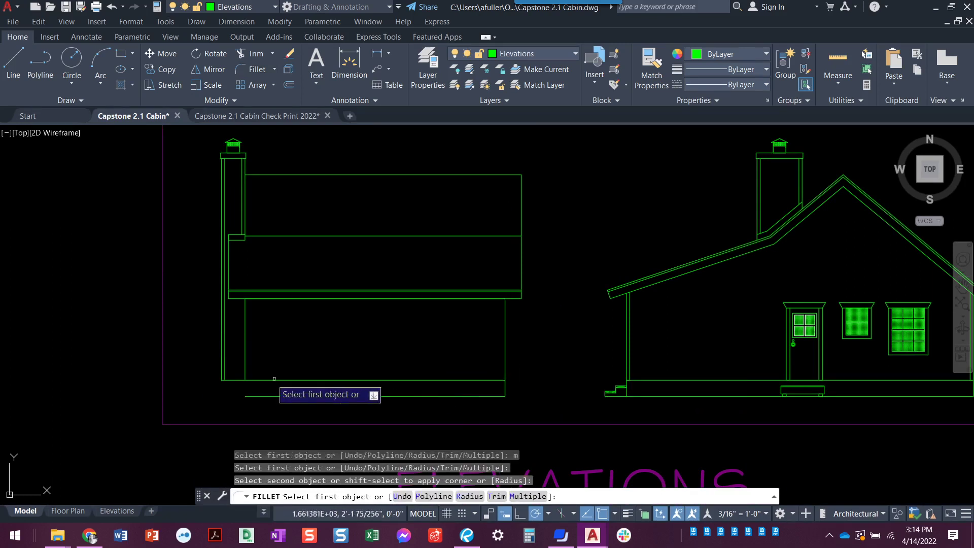
left_click(222, 370)
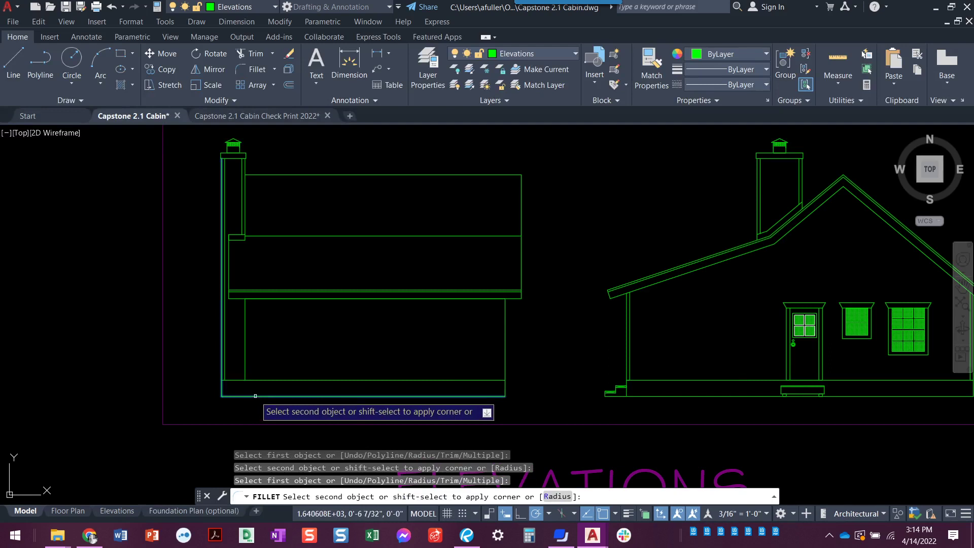
left_click(246, 397)
key("Escape")
key("Escape")
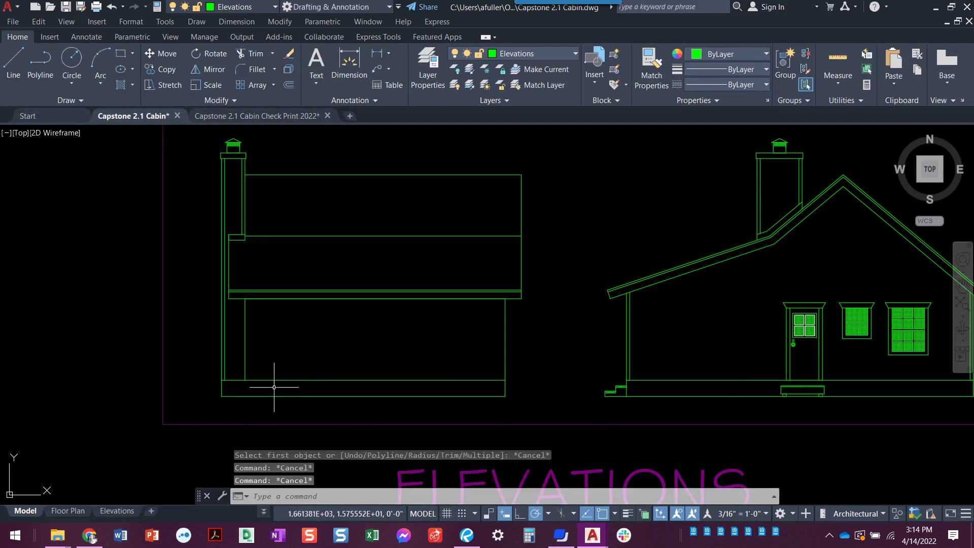
left_click(257, 115)
scroll(245, 182, "down", 5)
middle_click_drag(381, 267, 522, 358)
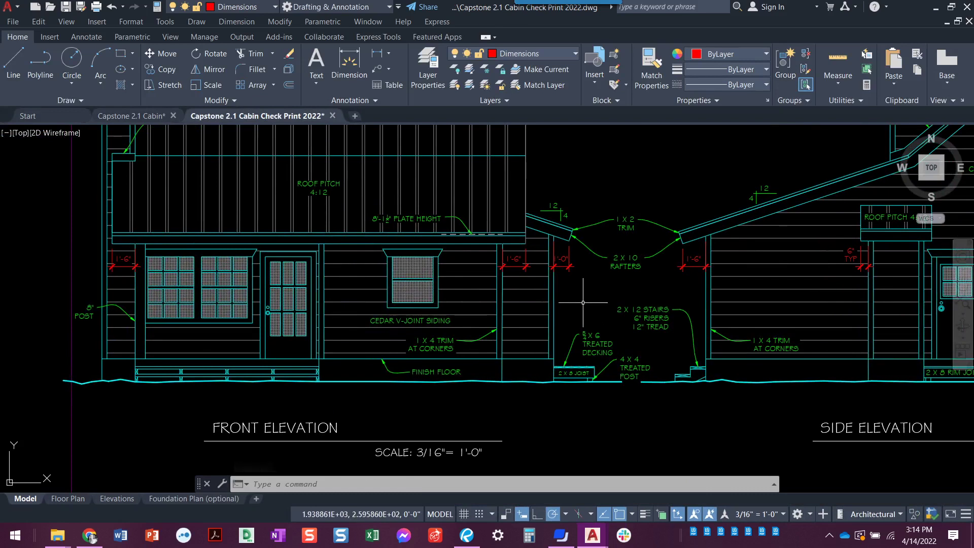
left_click(130, 116)
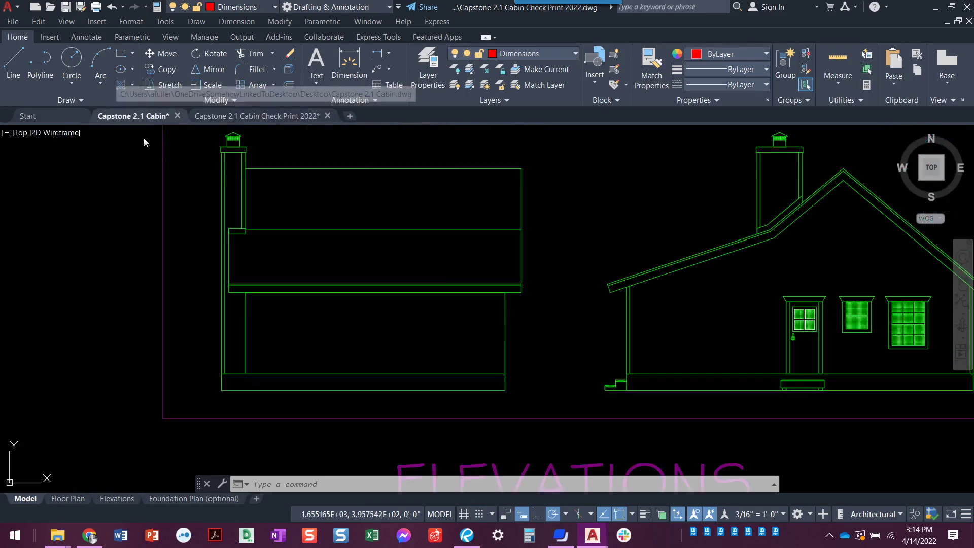
left_click(258, 116)
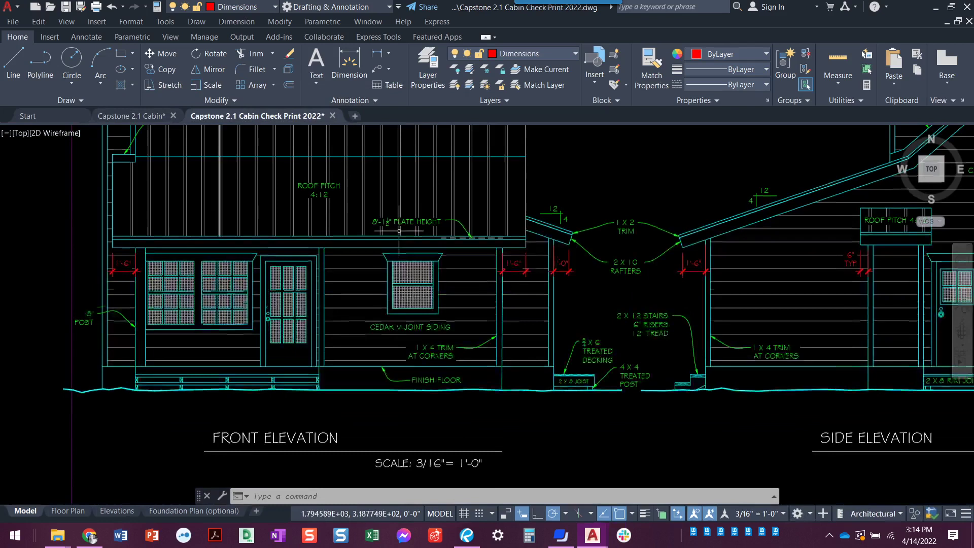
middle_click_drag(526, 286, 344, 262)
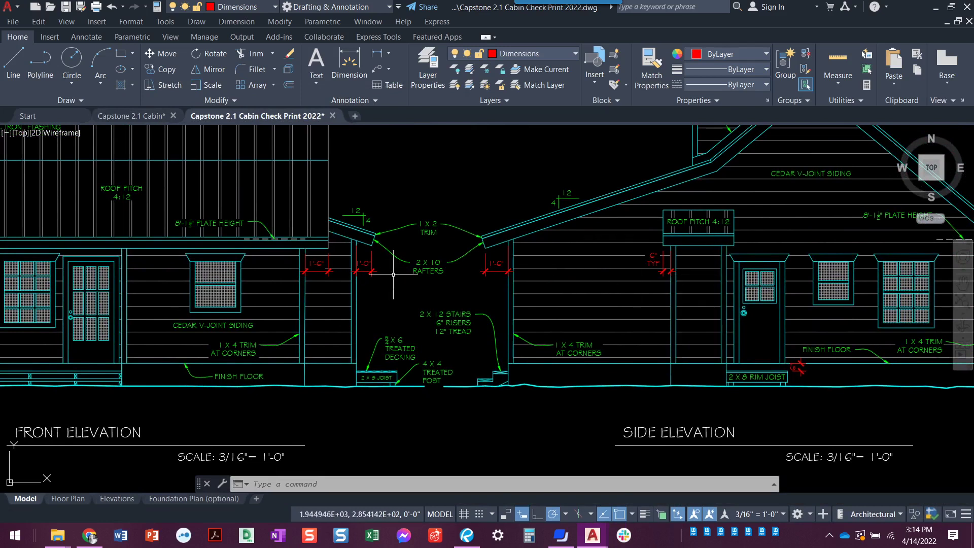
middle_click_drag(390, 280, 380, 282)
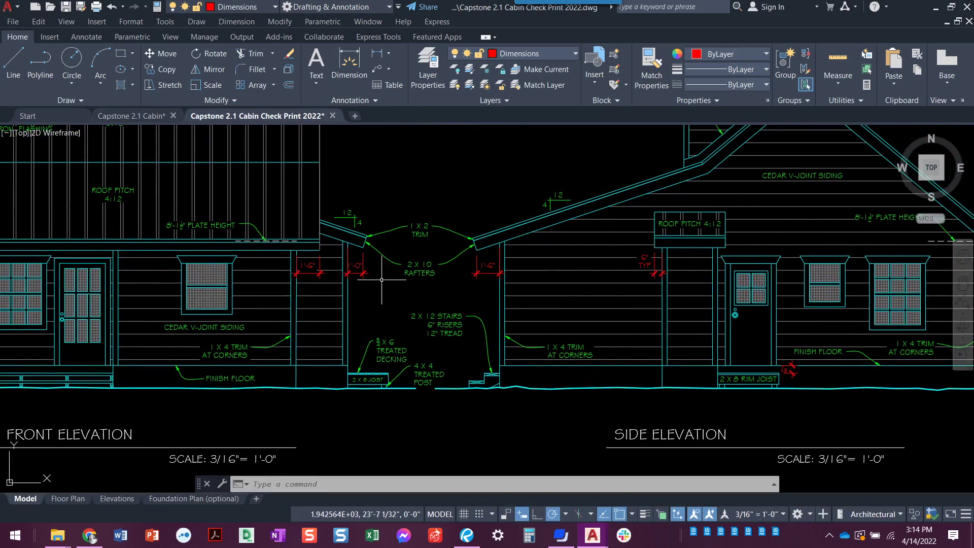
left_click(122, 116)
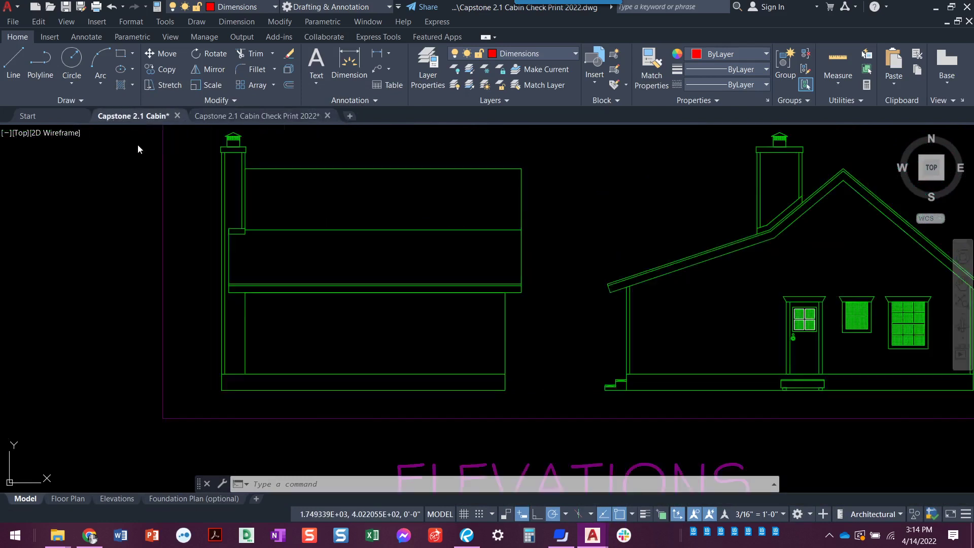